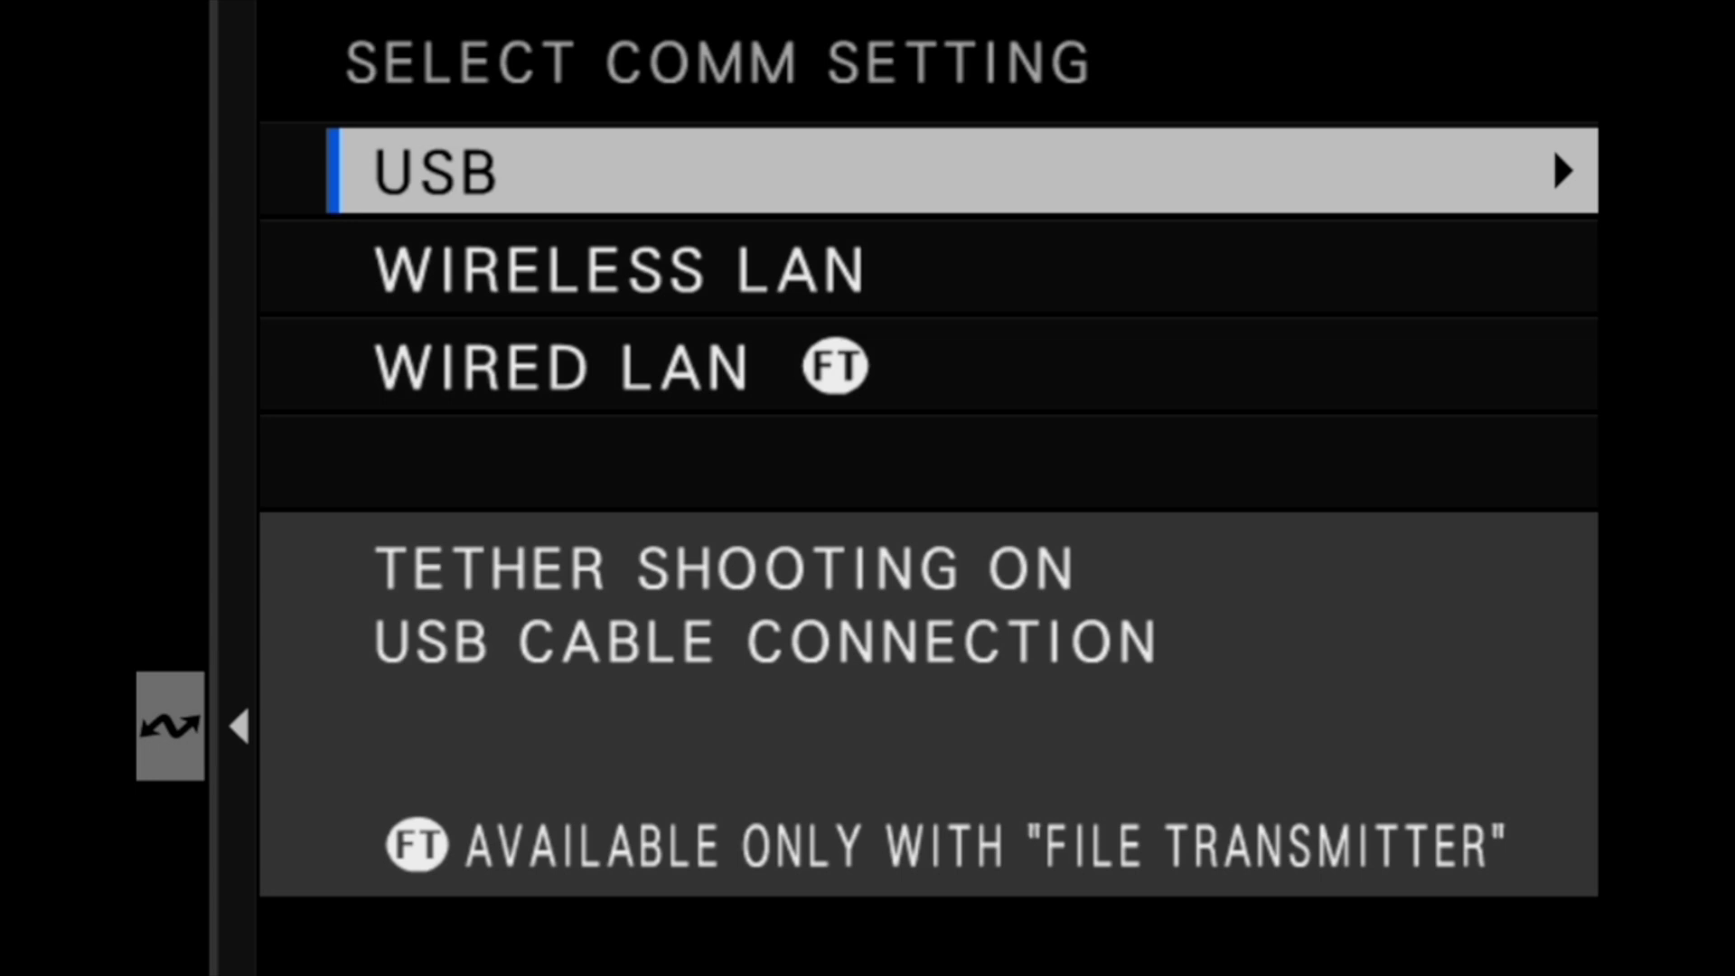
Step: Choose WIRED LAN instead of USB as the communication method and continue
{"action": "key", "text": "Down"}
{"action": "key", "text": "Down"}
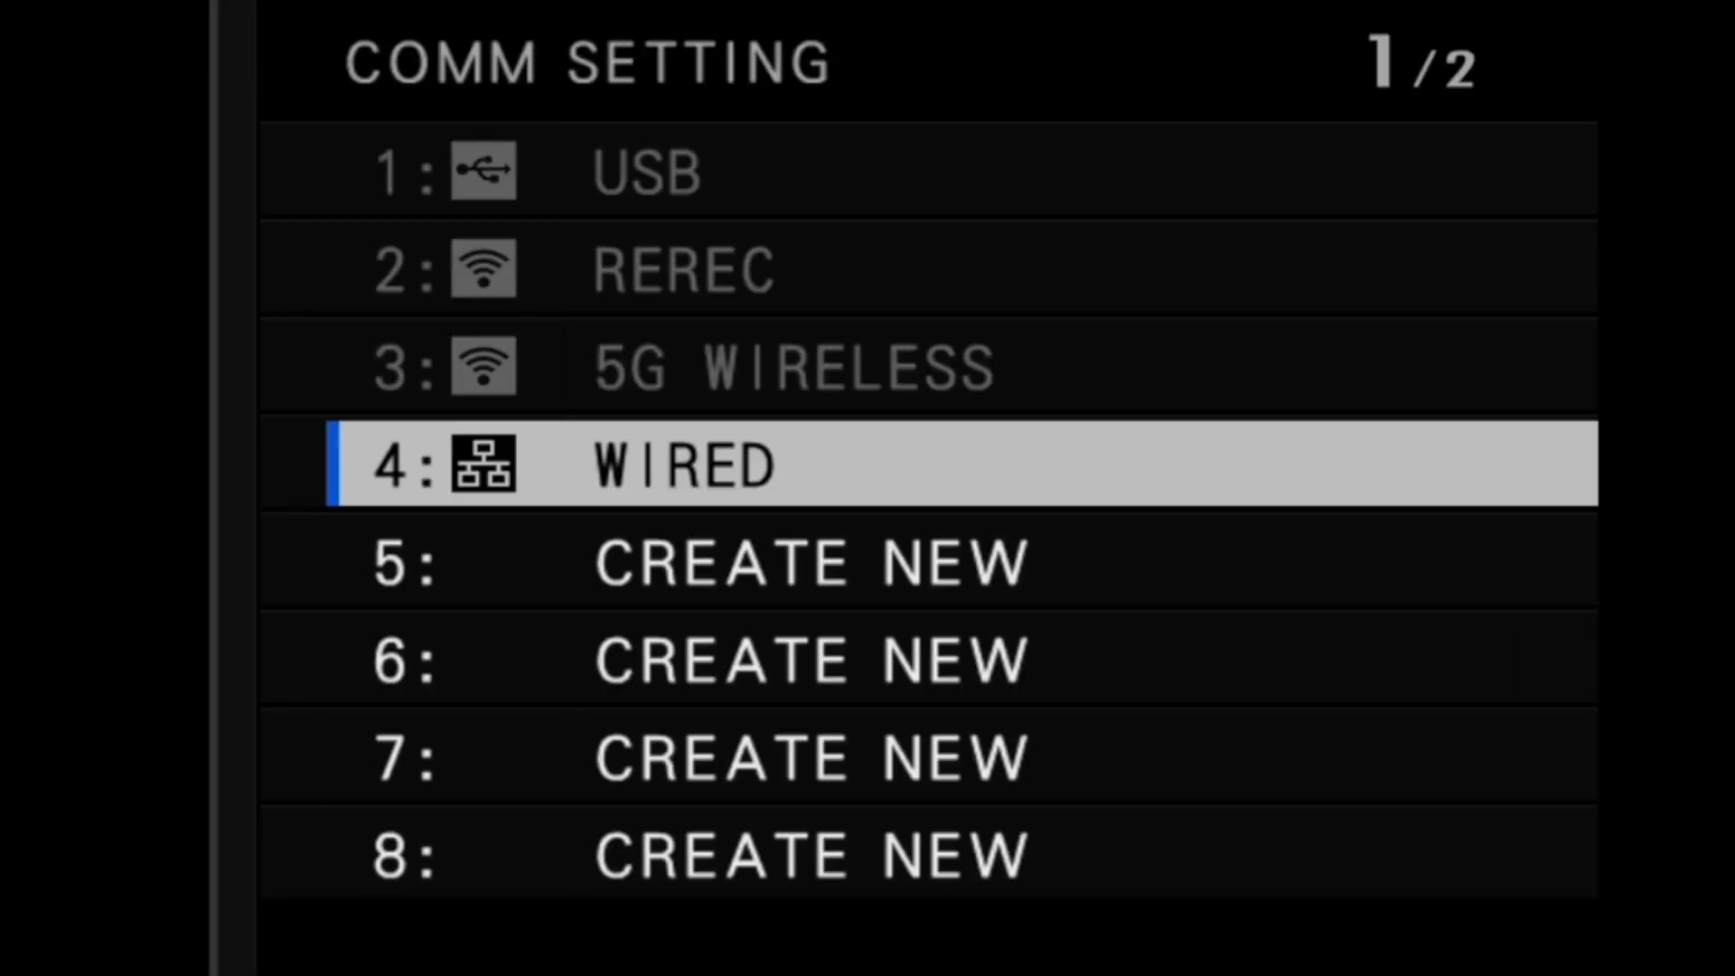
{"action": "left_click", "coordinate": [961, 560]}
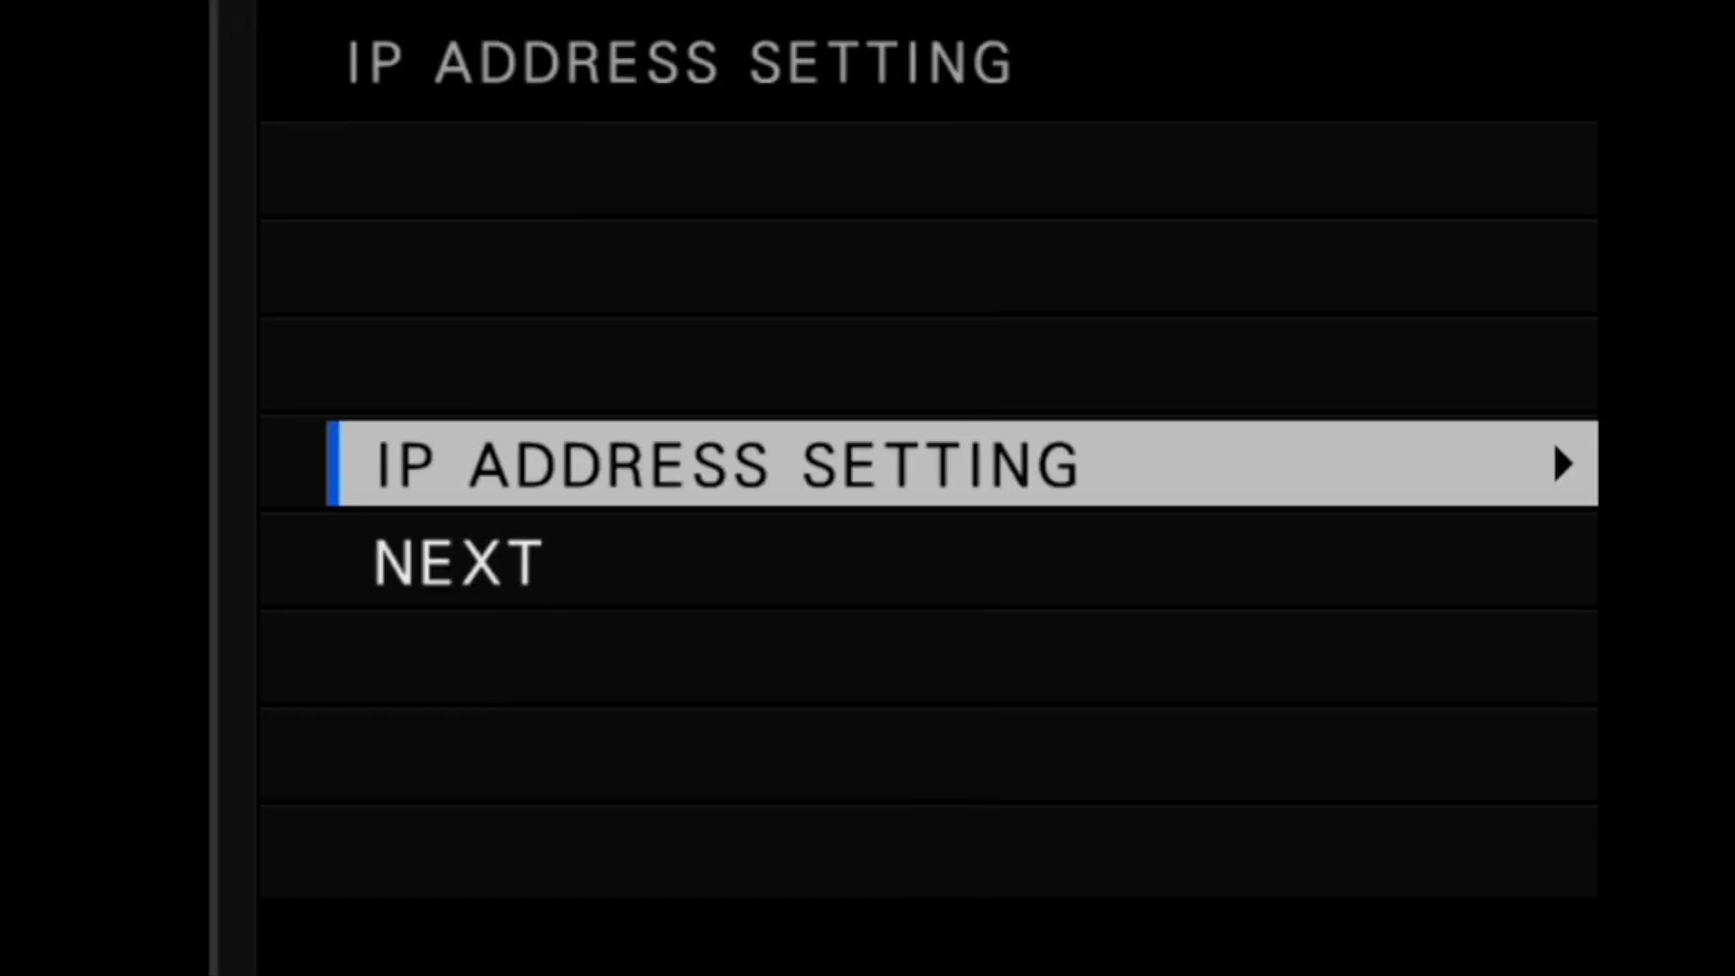
Step: Set the IP address setting to AUTO and go on to the naming step
{"action": "key", "text": "Right"}
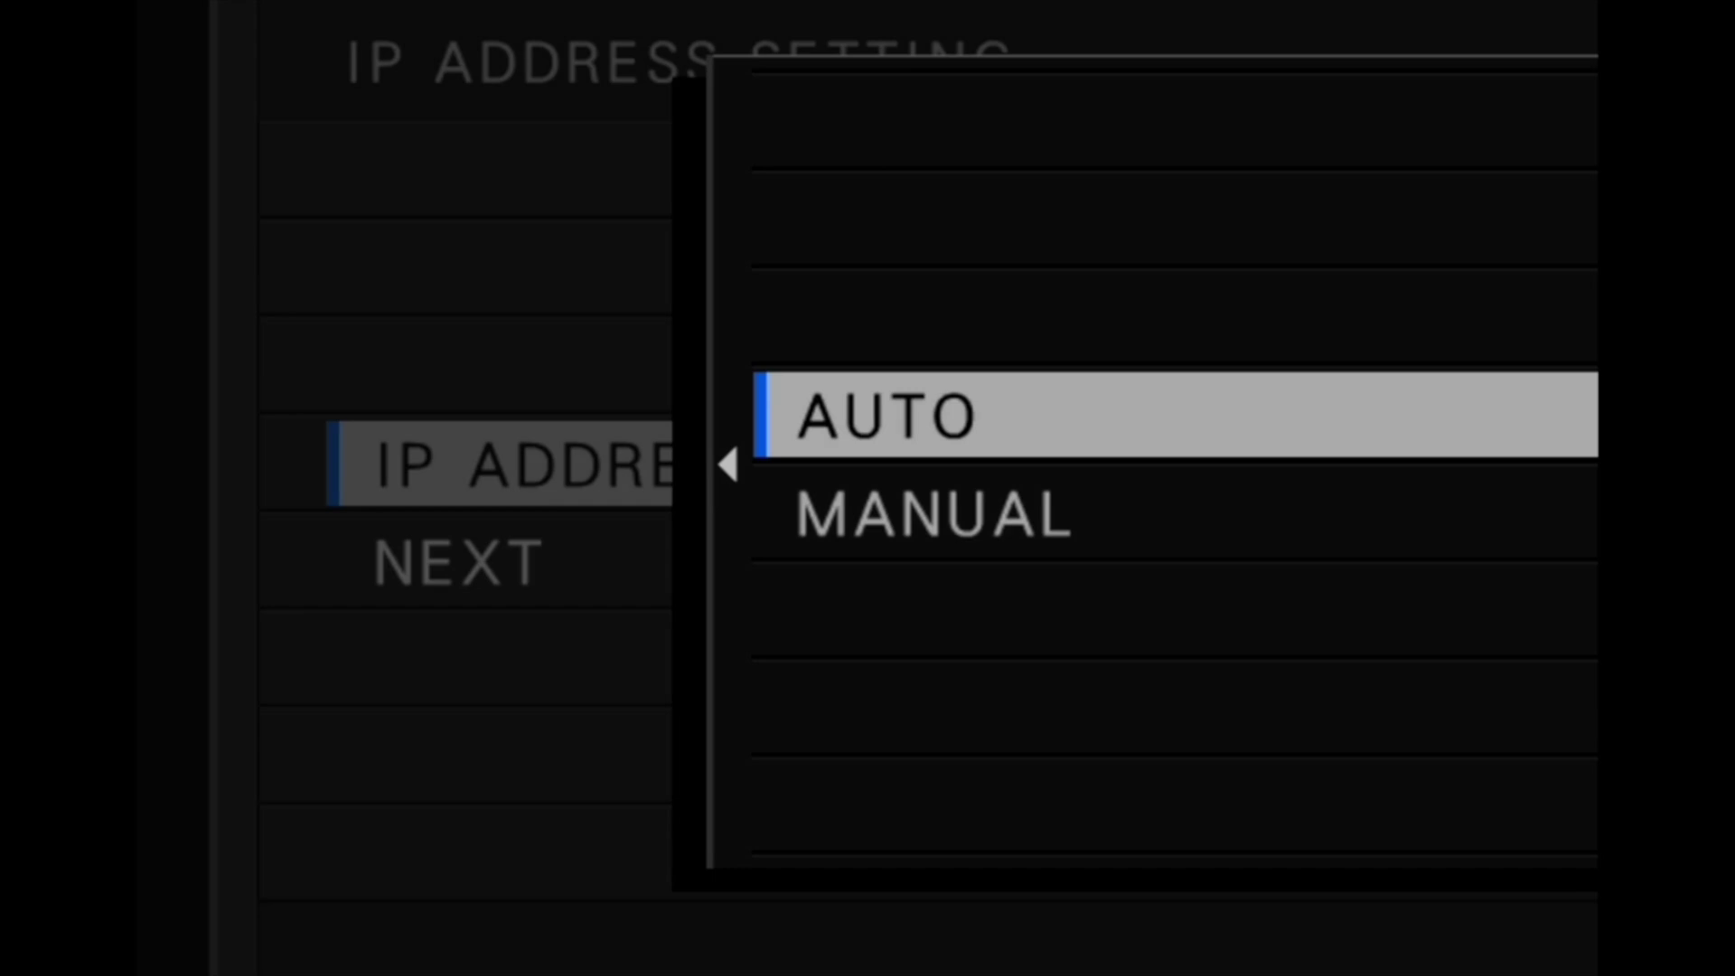
{"action": "key", "text": "Return"}
{"action": "key", "text": "Down"}
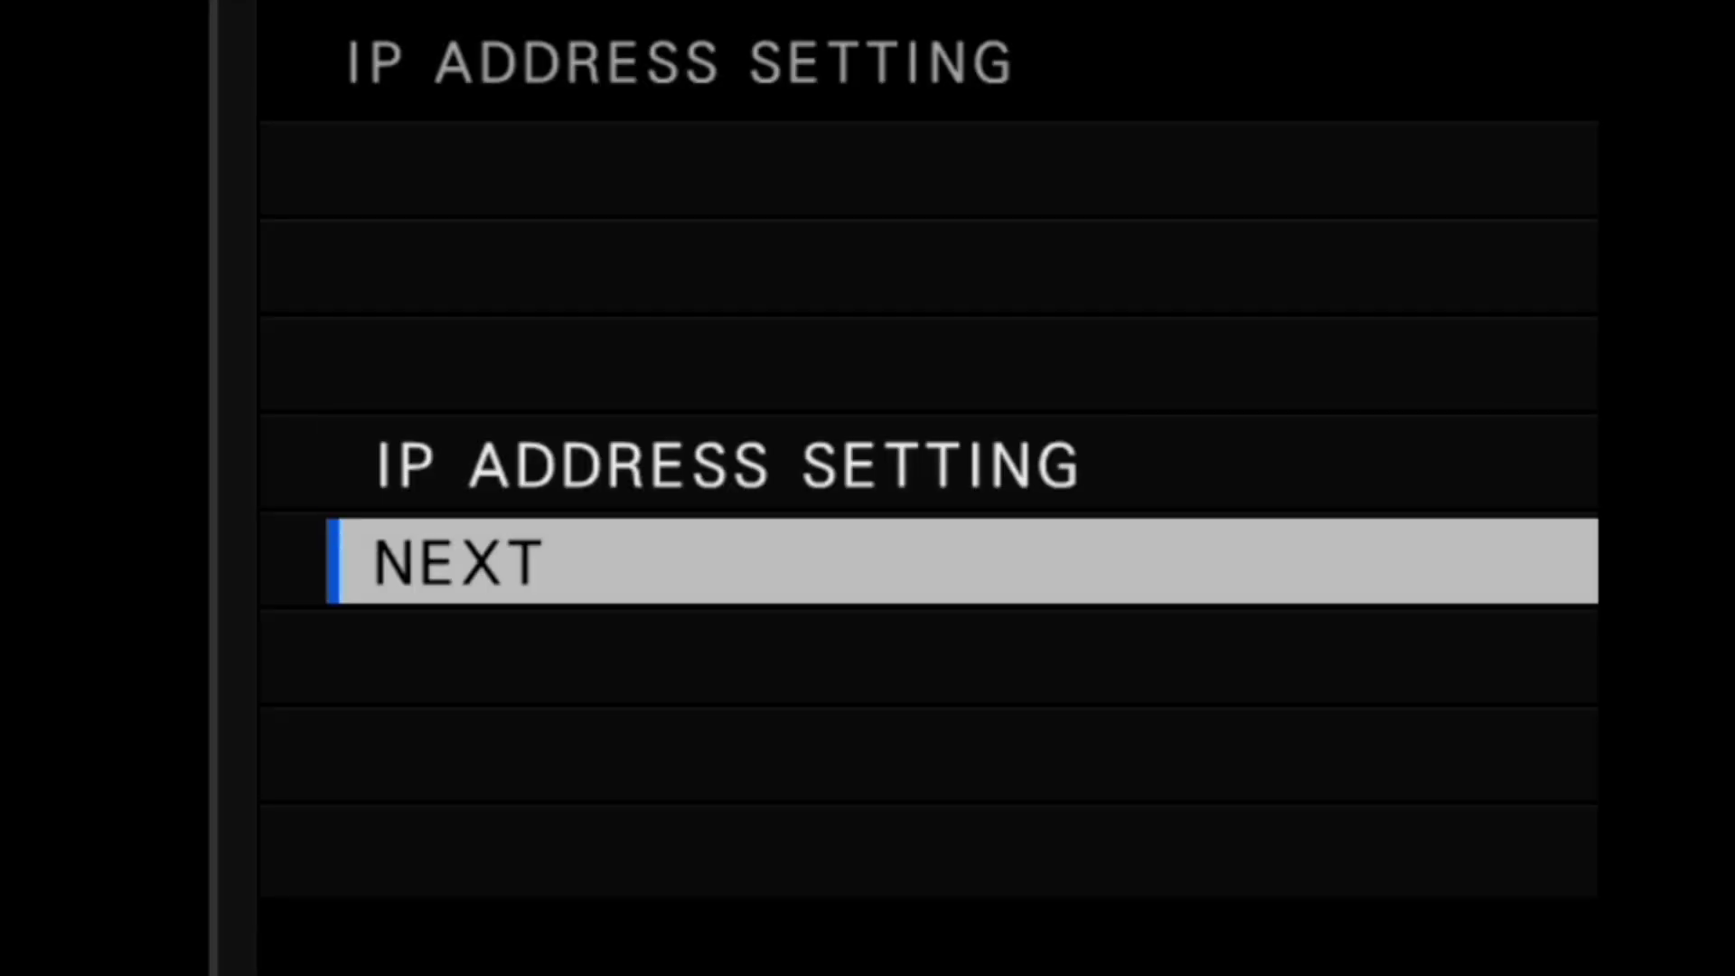
{"action": "key", "text": "Return"}
Step: Name the wired LAN setting TETHER WIRED on the on-screen keyboard and save it
{"action": "key", "text": "Down"}
{"action": "key", "text": "Right"}
{"action": "key", "text": "Right"}
{"action": "key", "text": "Right"}
{"action": "key", "text": "Right"}
{"action": "key", "text": "Right"}
{"action": "key", "text": "Right"}
{"action": "key", "text": "Right"}
{"action": "key", "text": "Right"}
{"action": "key", "text": "Right"}
{"action": "key", "text": "Right"}
{"action": "key", "text": "Right"}
{"action": "key", "text": "Right"}
{"action": "key", "text": "Right"}
{"action": "key", "text": "Right"}
{"action": "key", "text": "Right"}
{"action": "key", "text": "Right"}
{"action": "key", "text": "Right"}
{"action": "key", "text": "Right"}
{"action": "key", "text": "Right"}
{"action": "key", "text": "Return"}
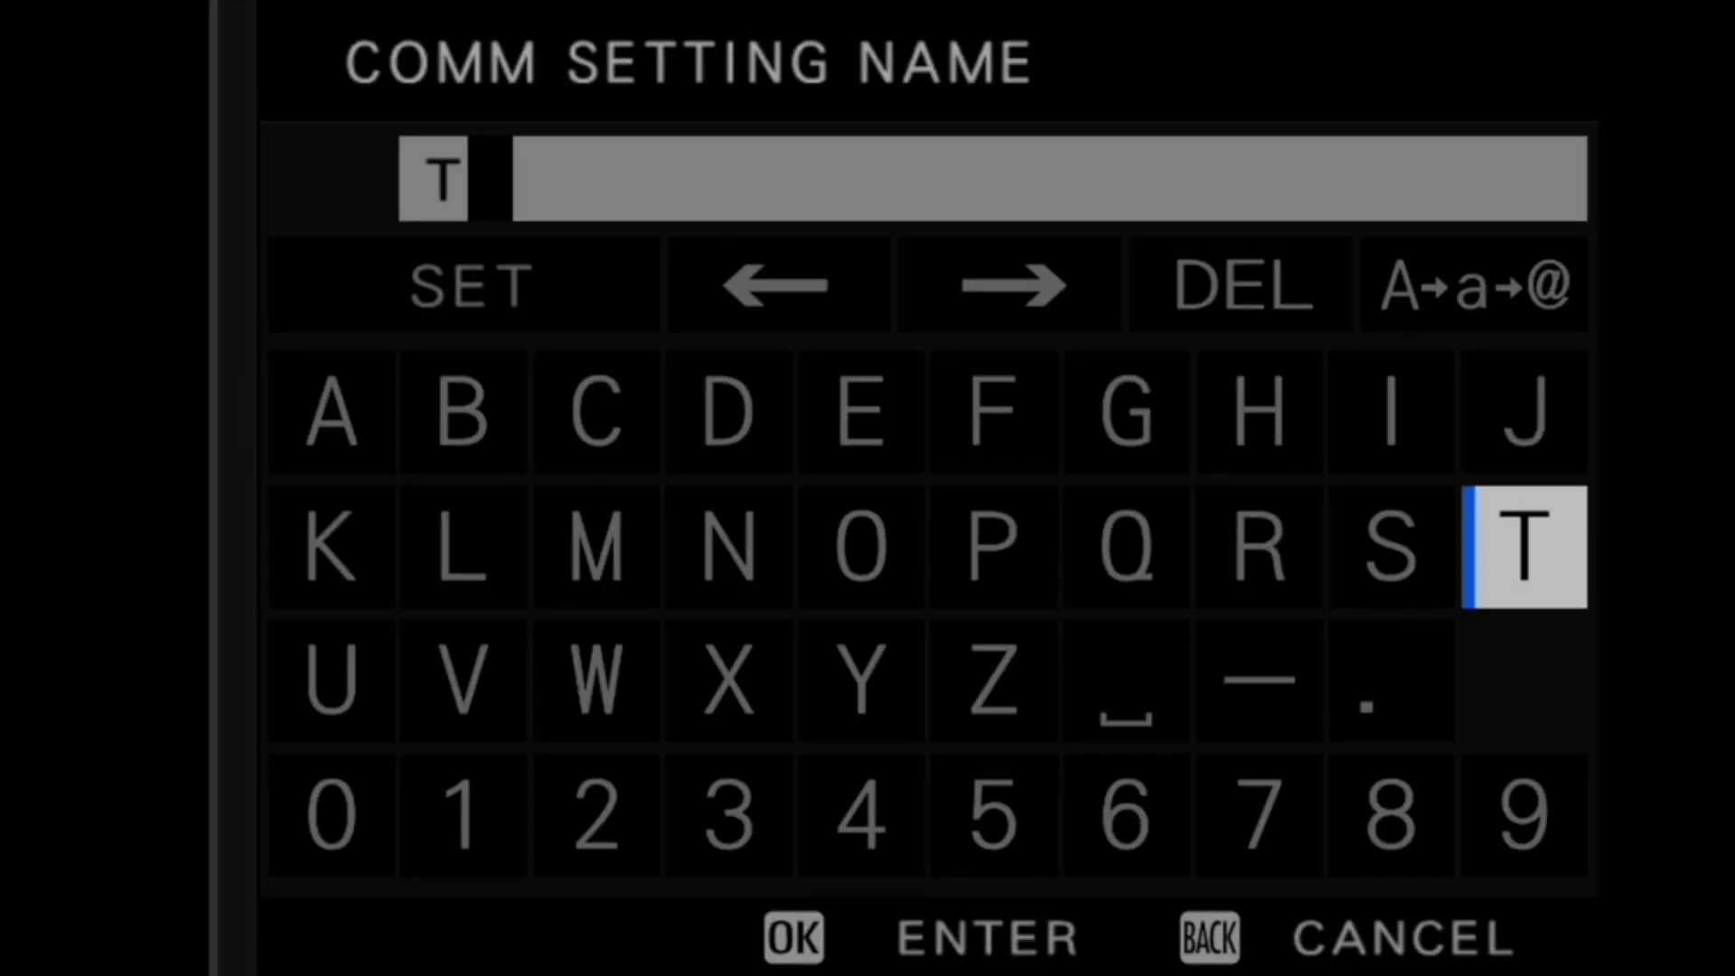
{"action": "key", "text": "Left"}
{"action": "key", "text": "Up"}
{"action": "key", "text": "Left"}
{"action": "key", "text": "Left"}
{"action": "key", "text": "Left"}
{"action": "key", "text": "Left"}
{"action": "key", "text": "Return"}
{"action": "key", "text": "Down"}
{"action": "key", "text": "Right"}
{"action": "key", "text": "Right"}
{"action": "key", "text": "Right"}
{"action": "key", "text": "Right"}
{"action": "key", "text": "Right"}
{"action": "key", "text": "Return"}
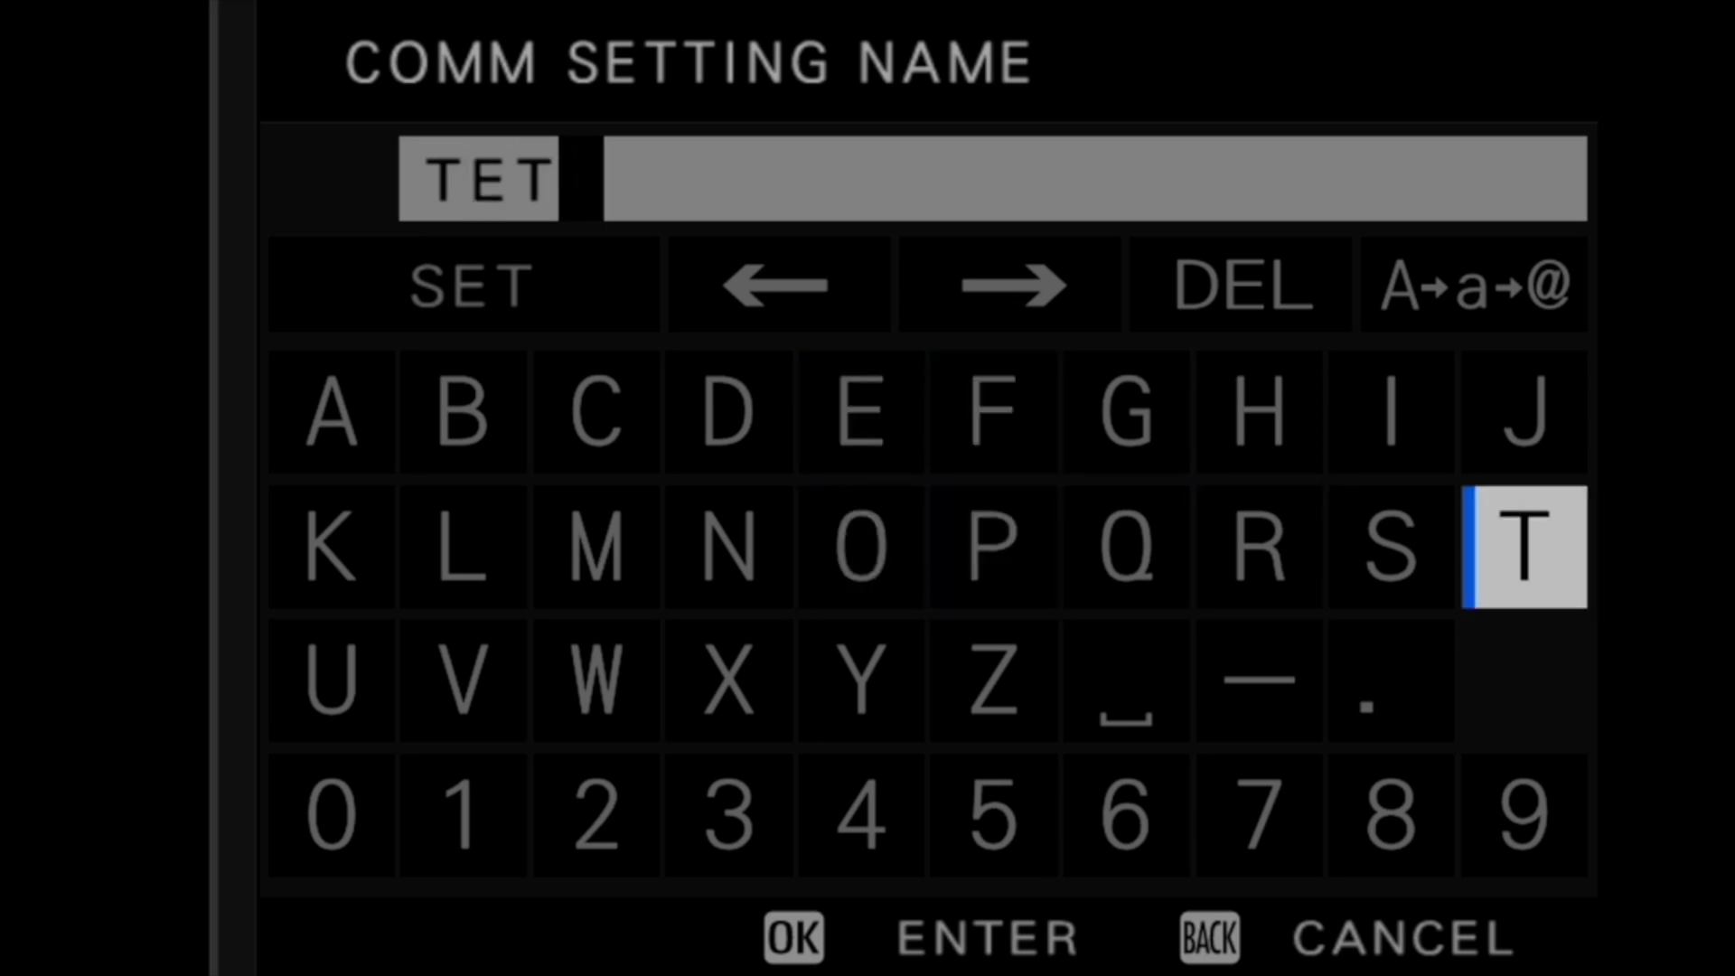
{"action": "key", "text": "Left"}
{"action": "key", "text": "Left"}
{"action": "key", "text": "Up"}
{"action": "key", "text": "Return"}
{"action": "key", "text": "Left"}
{"action": "key", "text": "Left"}
{"action": "key", "text": "Left"}
{"action": "key", "text": "Return"}
{"action": "key", "text": "Down"}
{"action": "key", "text": "Right"}
{"action": "key", "text": "Right"}
{"action": "key", "text": "Right"}
{"action": "key", "text": "Return"}
{"action": "key", "text": "Up"}
{"action": "key", "text": "Up"}
{"action": "key", "text": "Return"}
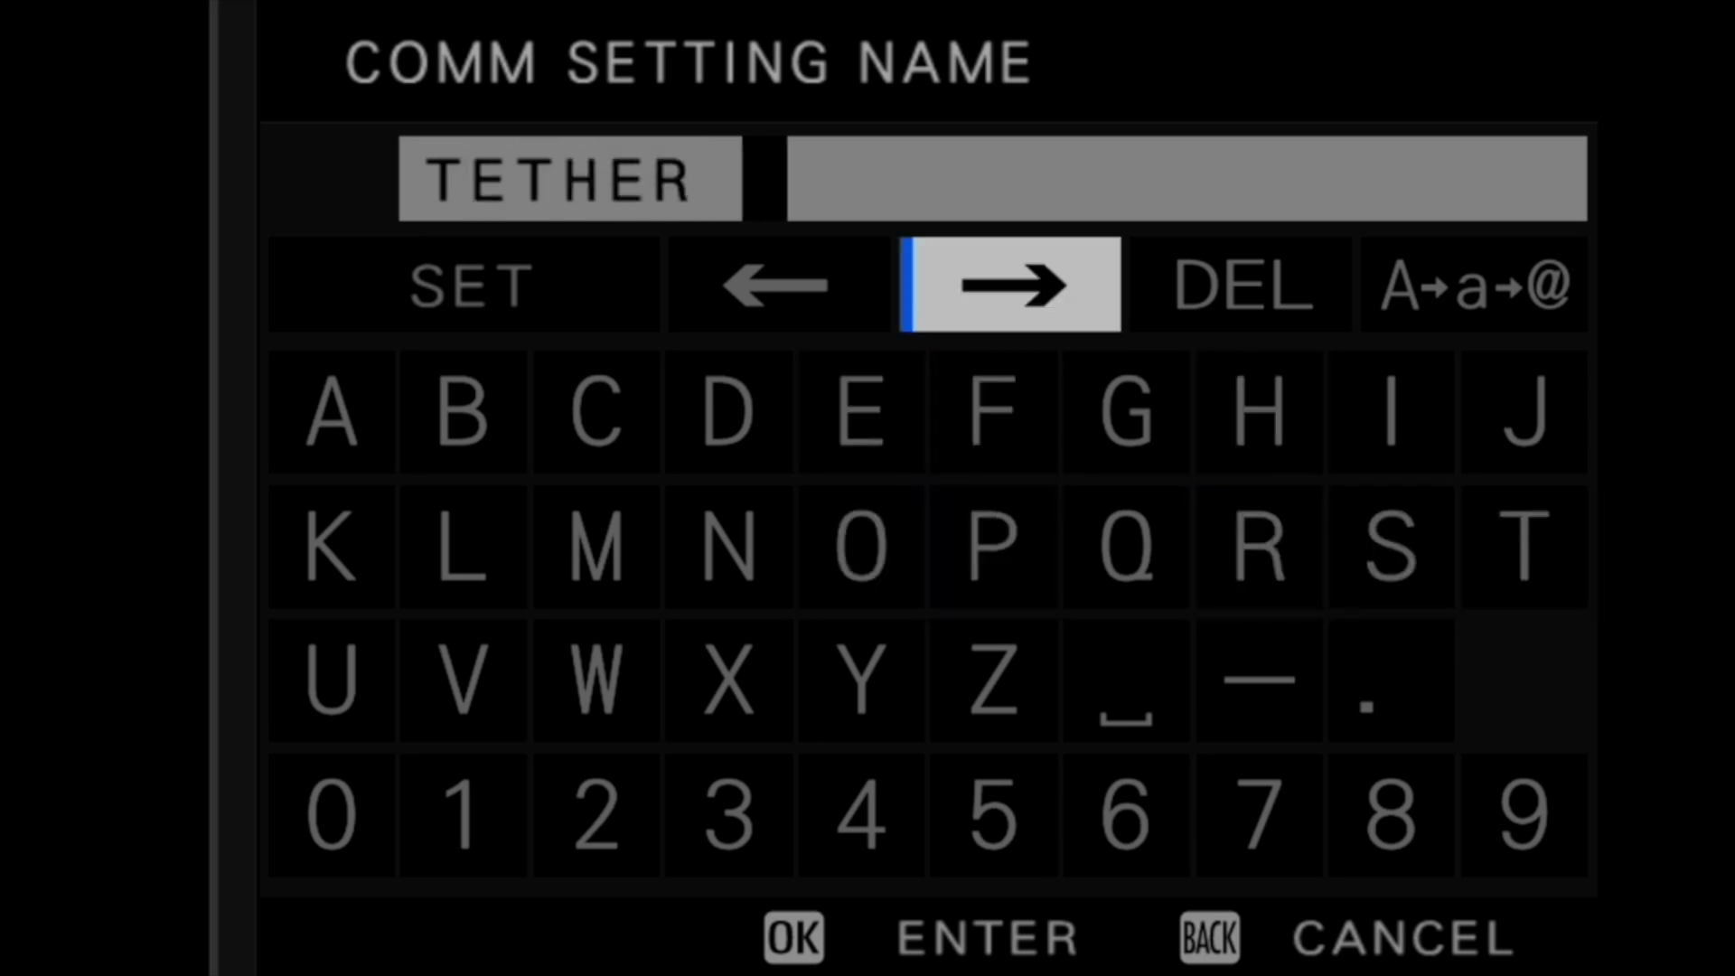
{"action": "key", "text": "Down"}
{"action": "key", "text": "Down"}
{"action": "key", "text": "Down"}
{"action": "key", "text": "Left"}
{"action": "key", "text": "Left"}
{"action": "key", "text": "Left"}
{"action": "key", "text": "Return"}
{"action": "key", "text": "Up"}
{"action": "key", "text": "Up"}
{"action": "key", "text": "Right"}
{"action": "key", "text": "Right"}
{"action": "key", "text": "Right"}
{"action": "key", "text": "Right"}
{"action": "key", "text": "Right"}
{"action": "key", "text": "Right"}
{"action": "key", "text": "Return"}
{"action": "key", "text": "Down"}
{"action": "key", "text": "Left"}
{"action": "key", "text": "Left"}
{"action": "key", "text": "Right"}
{"action": "key", "text": "Return"}
{"action": "key", "text": "Up"}
{"action": "key", "text": "Left"}
{"action": "key", "text": "Left"}
{"action": "key", "text": "Left"}
{"action": "key", "text": "Return"}
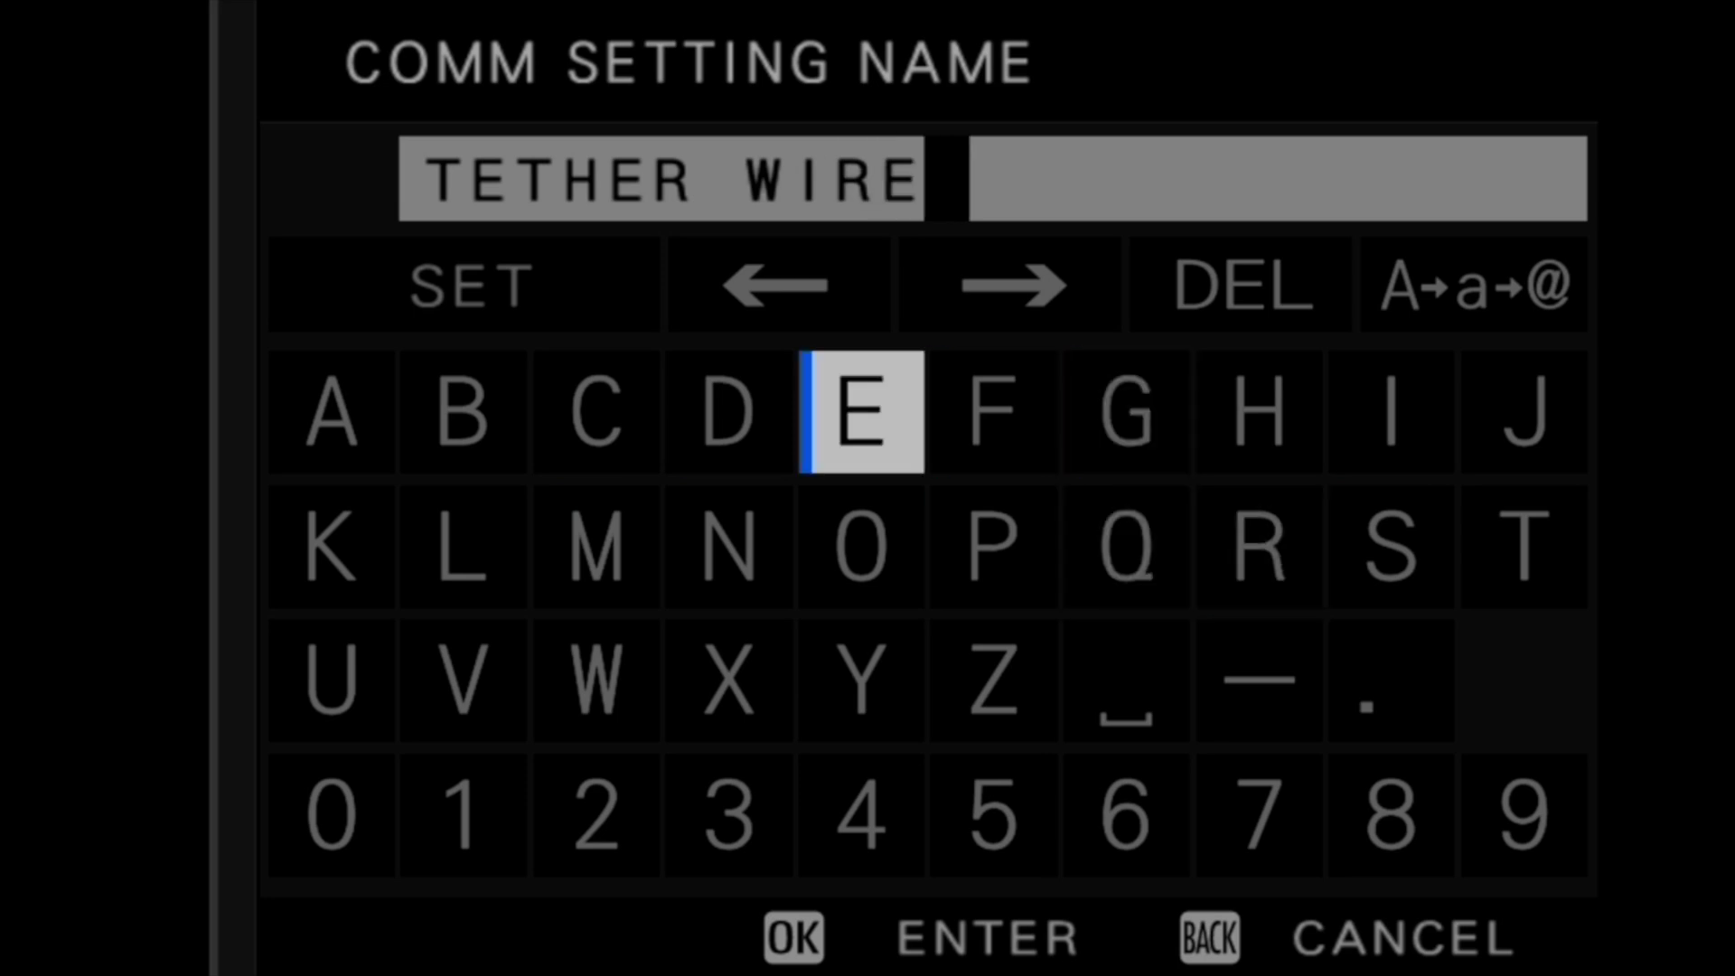
{"action": "key", "text": "Left"}
{"action": "key", "text": "Return"}
{"action": "key", "text": "Up"}
{"action": "key", "text": "Left"}
{"action": "key", "text": "Return"}
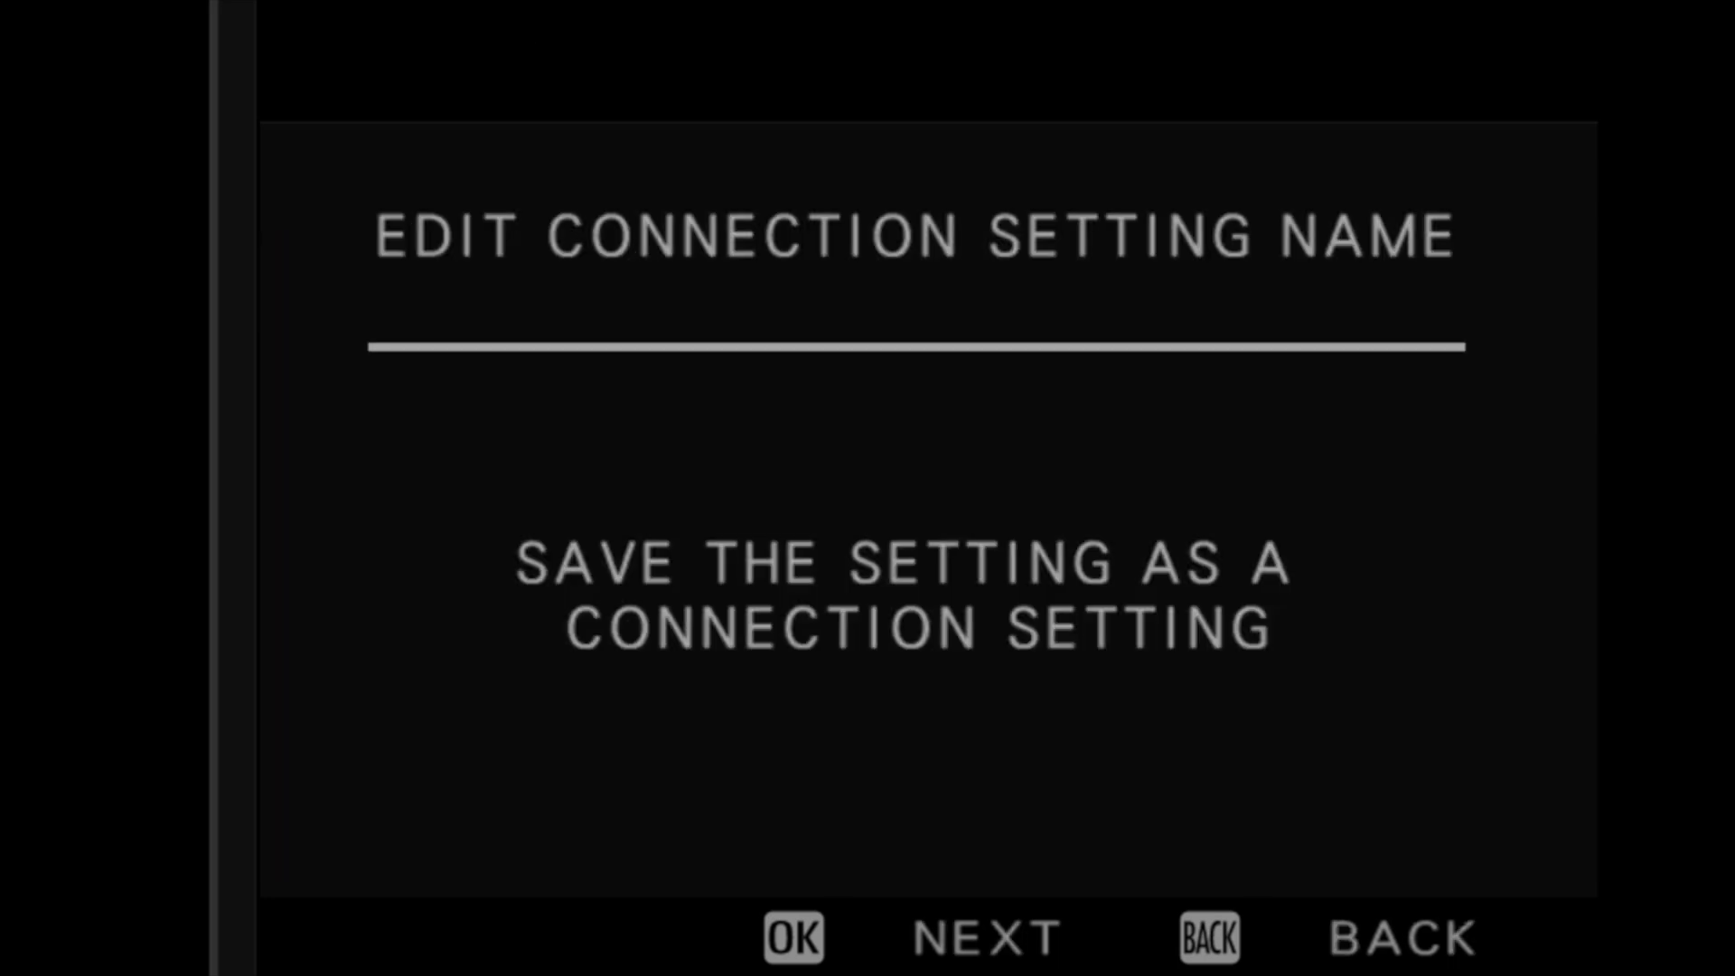
{"action": "key", "text": "Escape"}
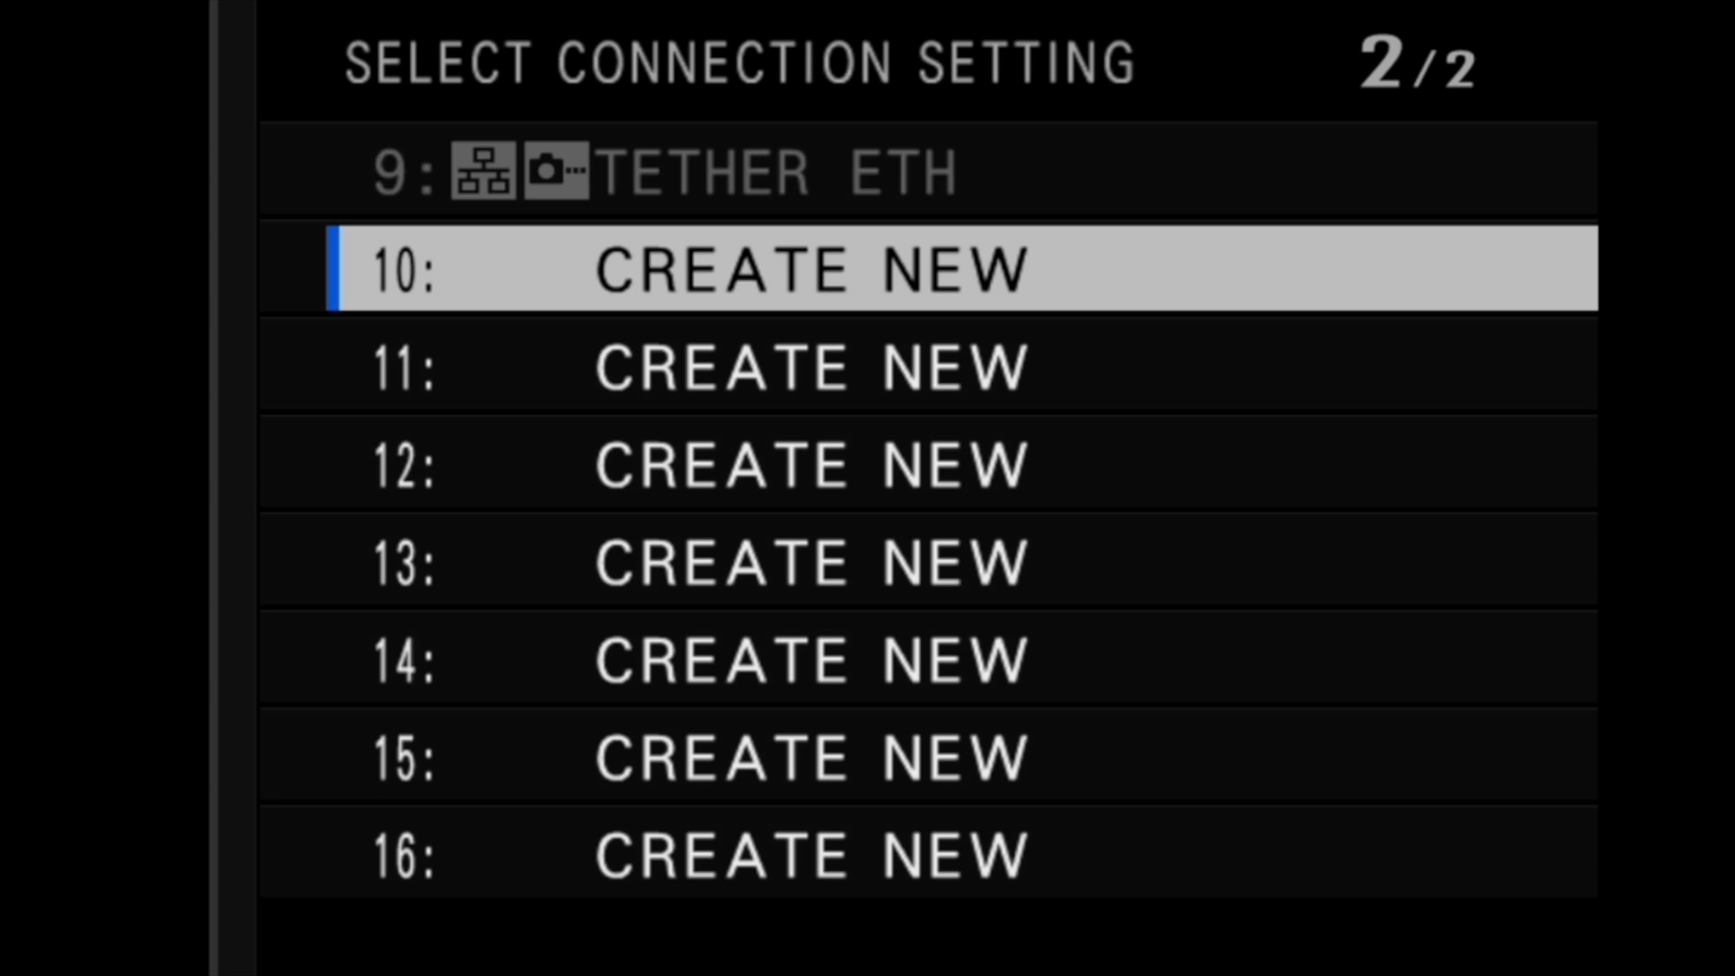
Step: Create connection slot 10 named WIRED LAN TETHER, save it, and highlight SELECT
{"action": "key", "text": "Return"}
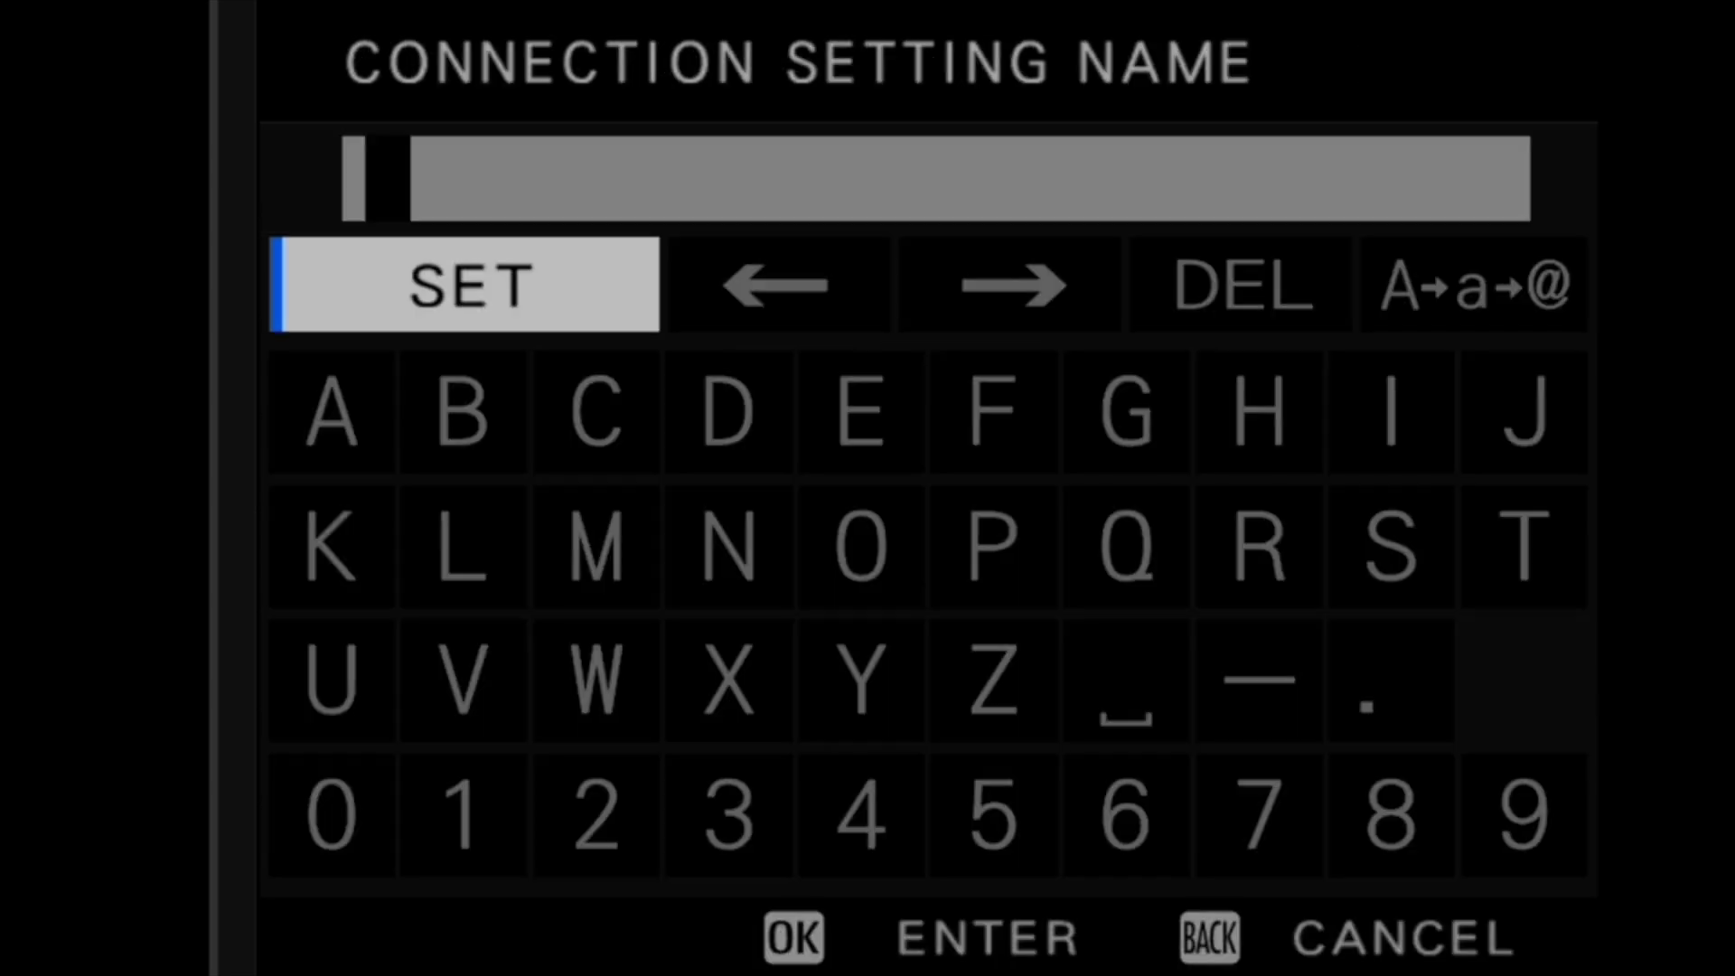
{"action": "type", "text": "WI"}
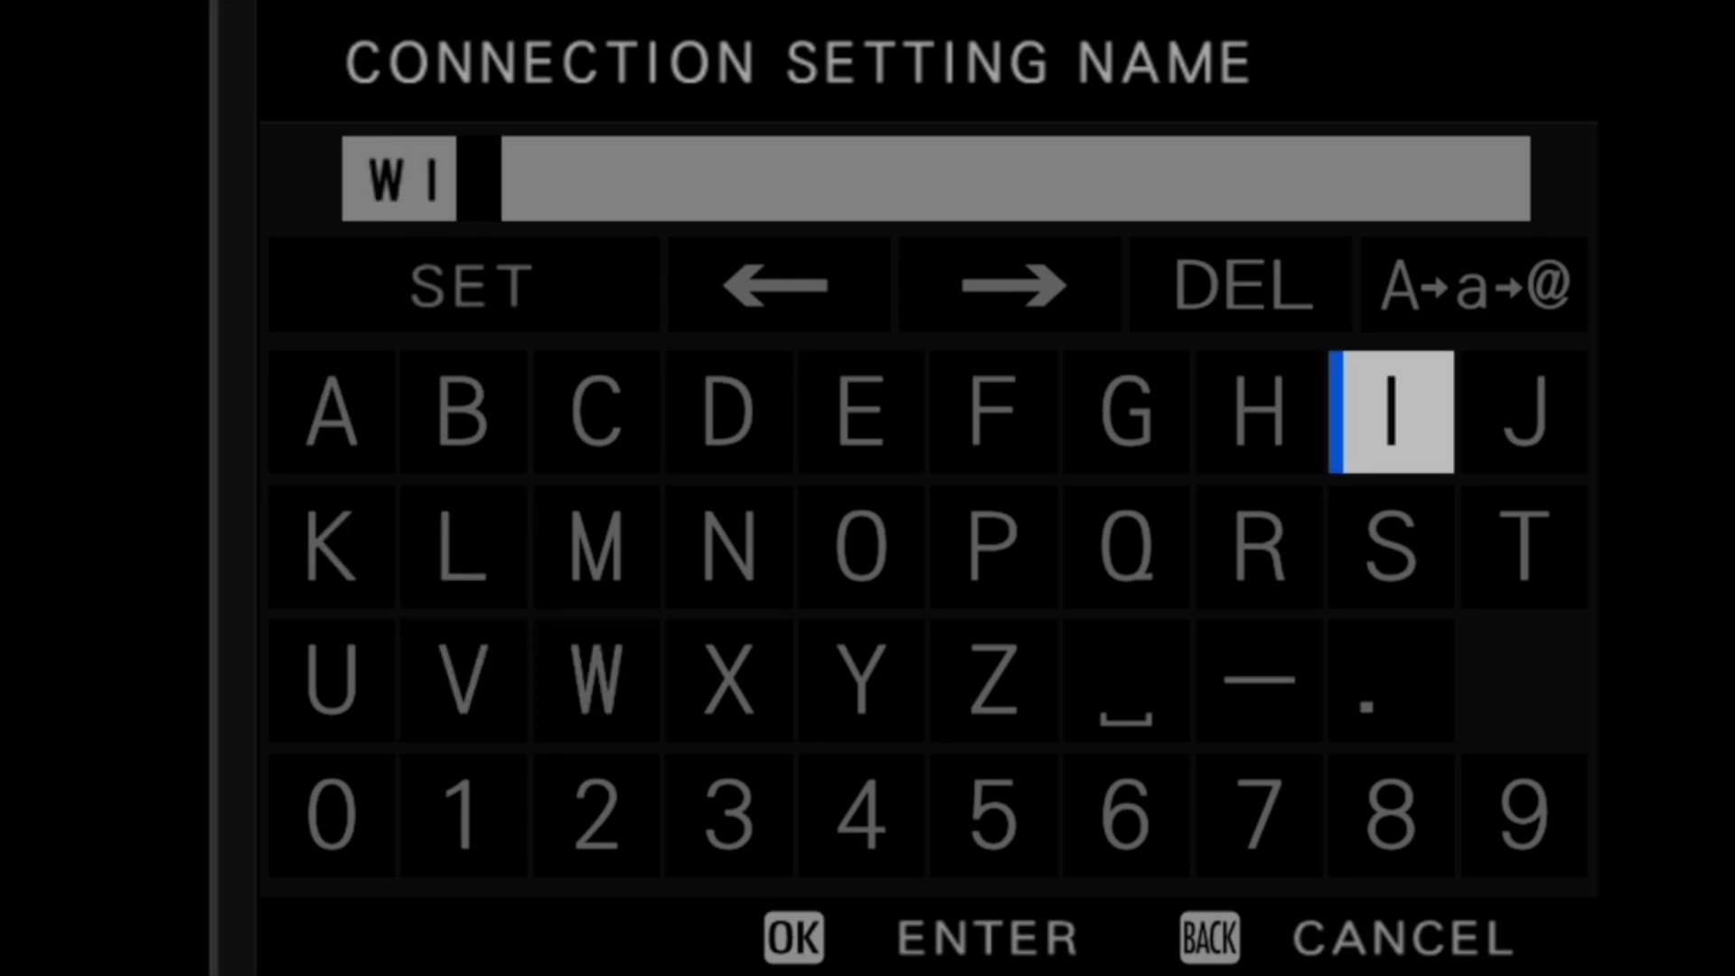
{"action": "type", "text": "RED LAN"}
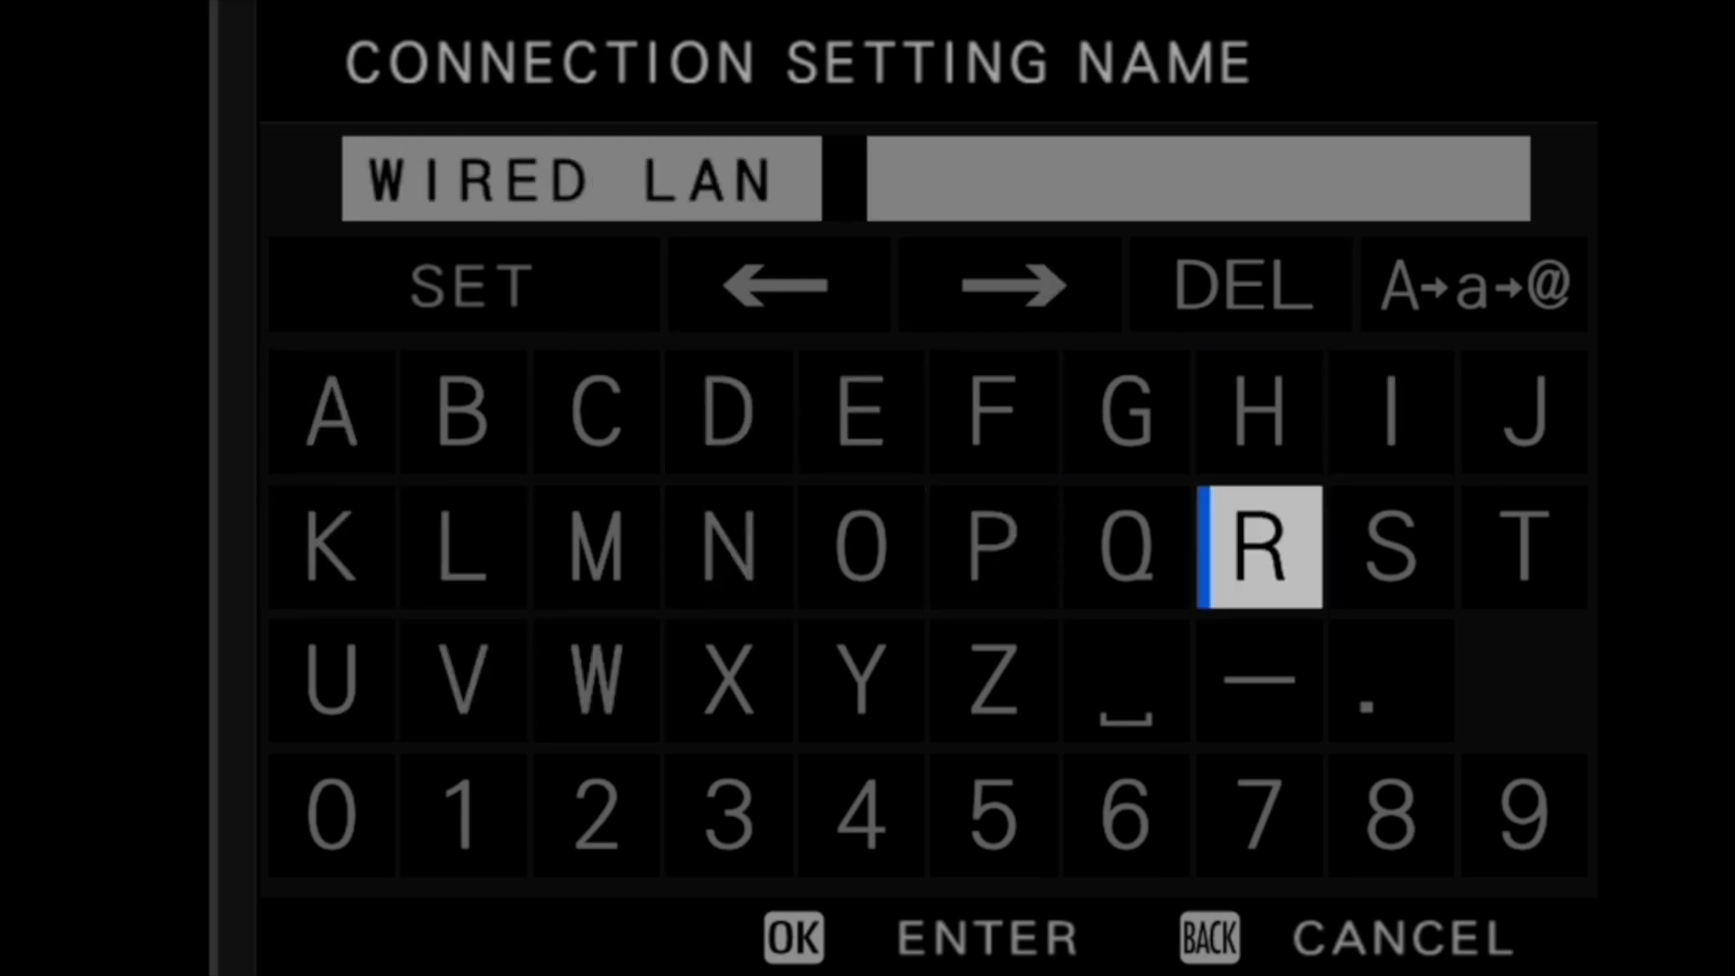
{"action": "type", "text": " TETHER"}
{"action": "key", "text": "Return"}
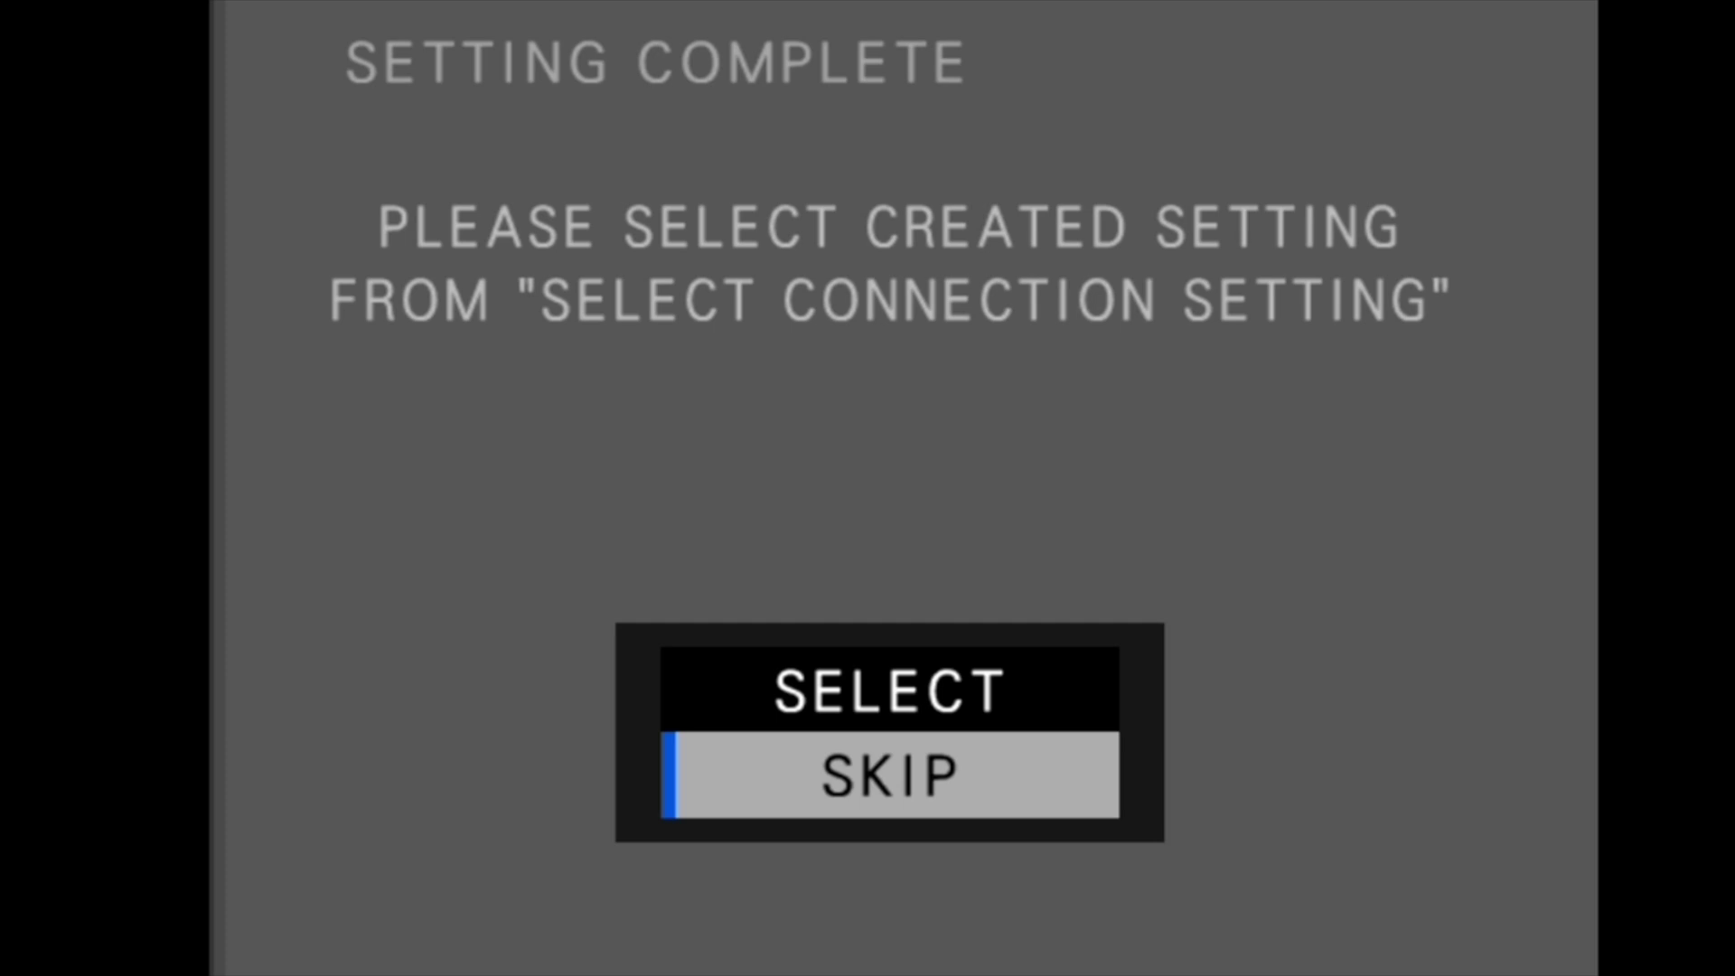
{"action": "key", "text": "Up"}
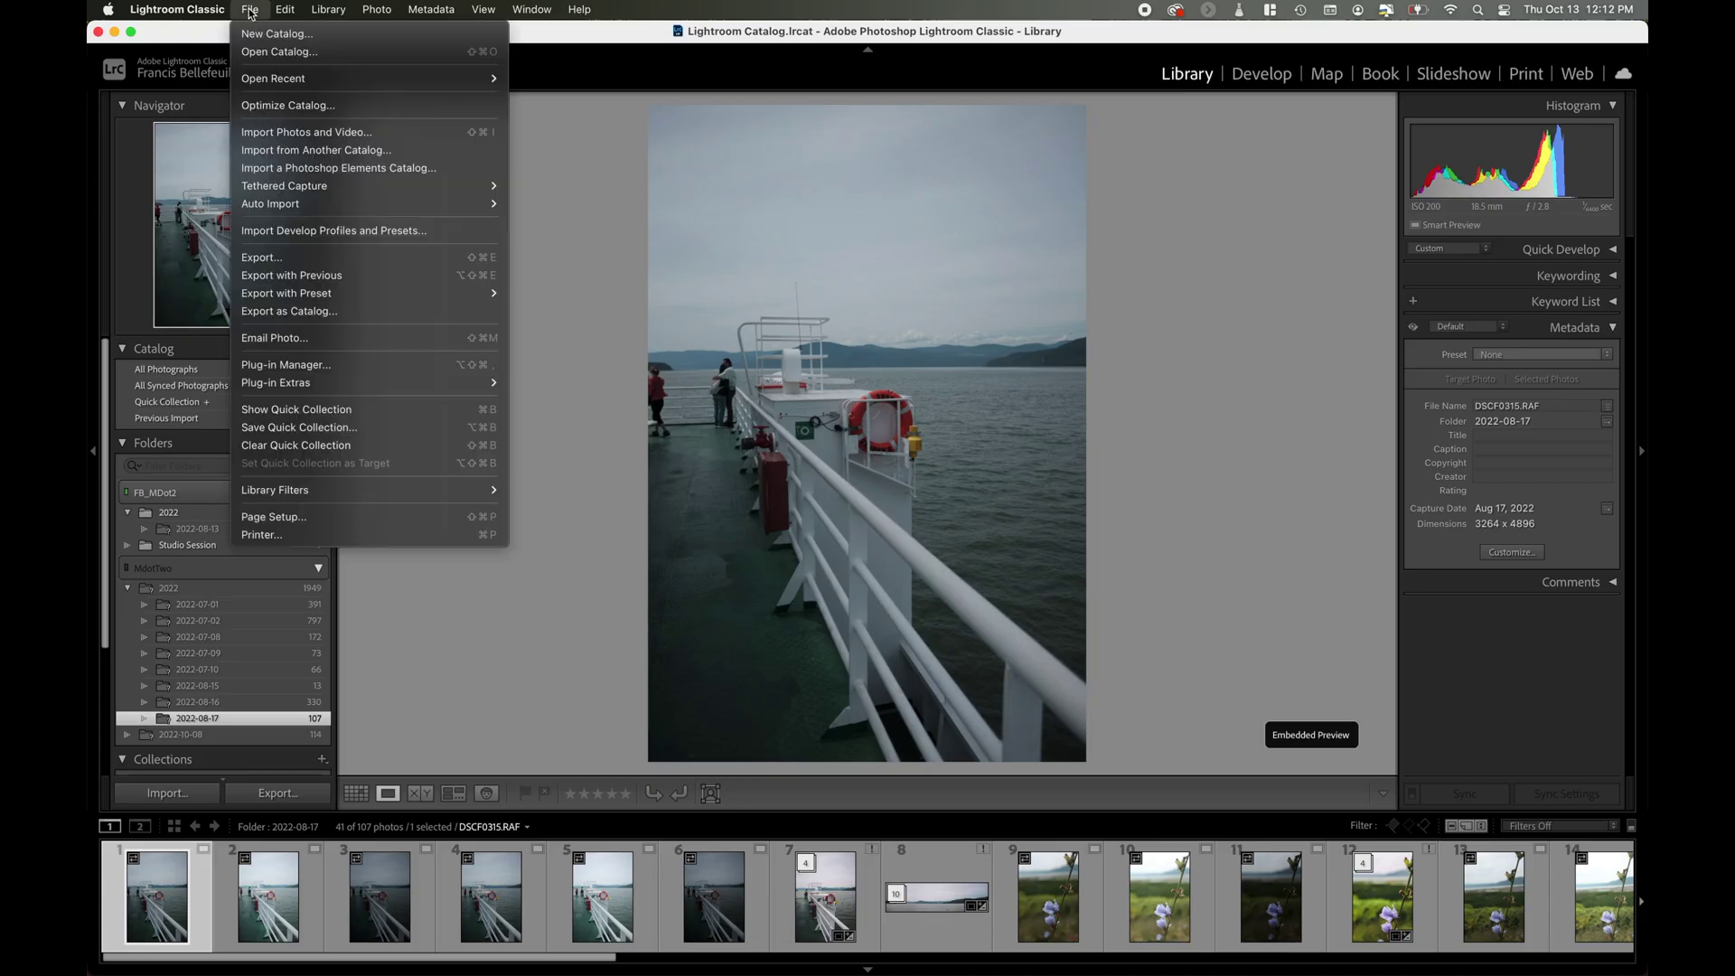
Step: Start a Lightroom tethered capture session named H2
{"action": "mouse_move", "coordinate": [452, 186]}
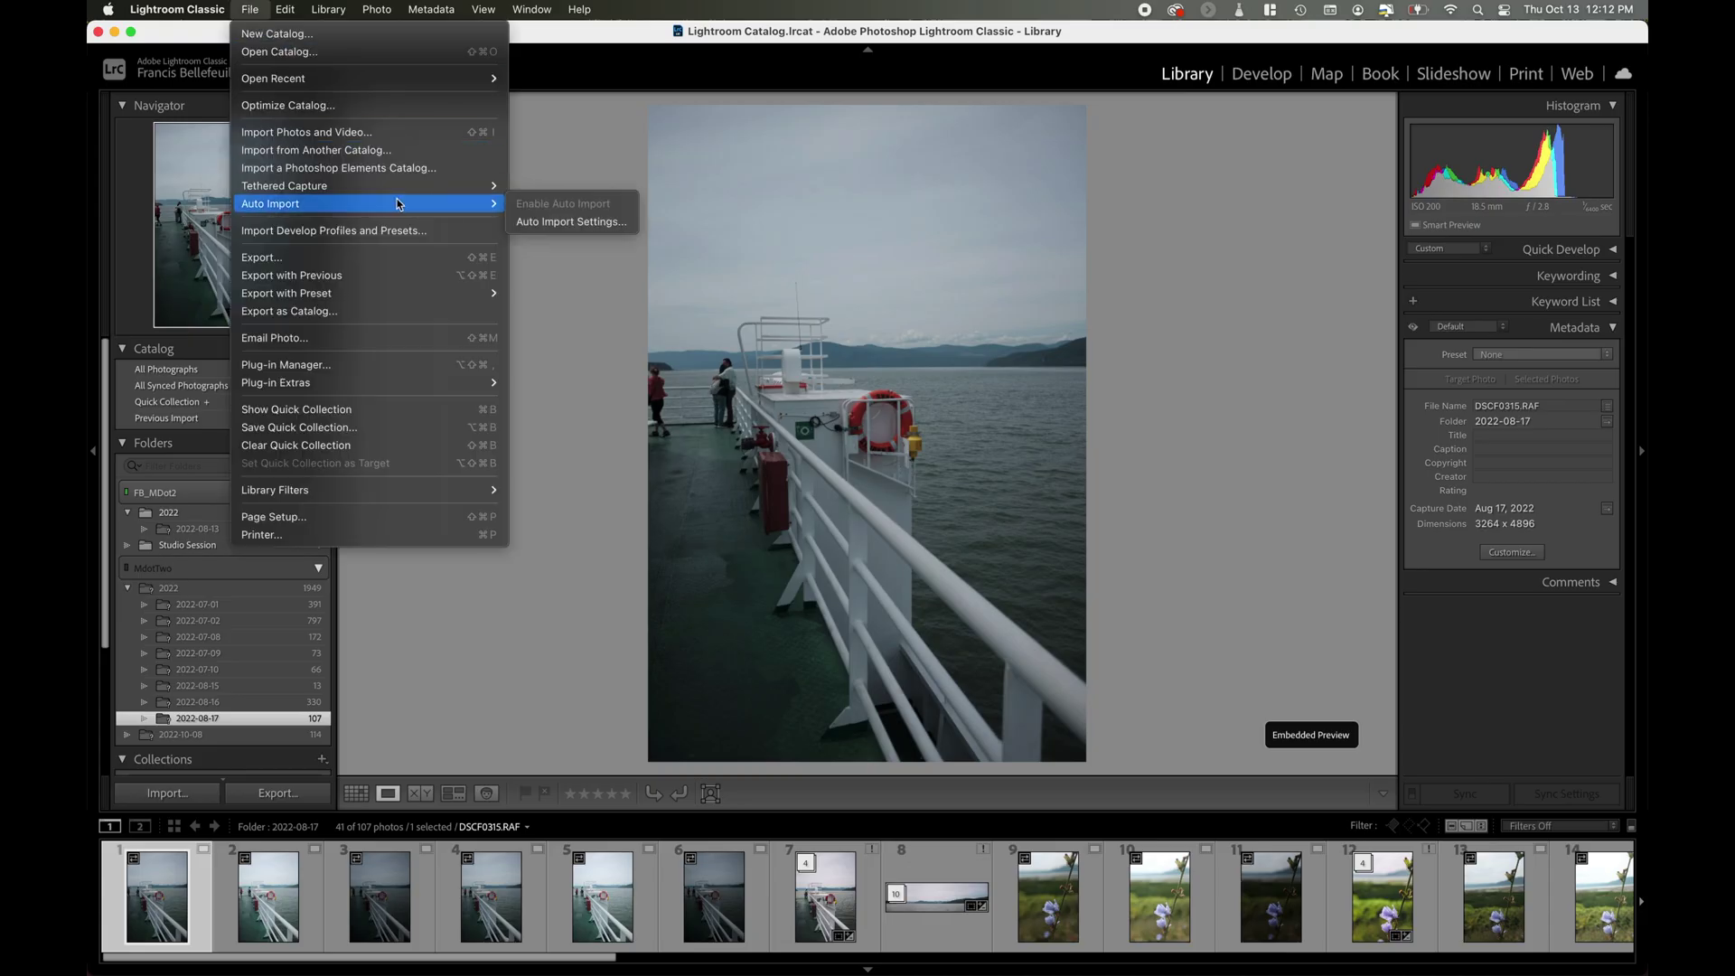
{"action": "left_click", "coordinate": [550, 187]}
{"action": "type", "text": "H2"}
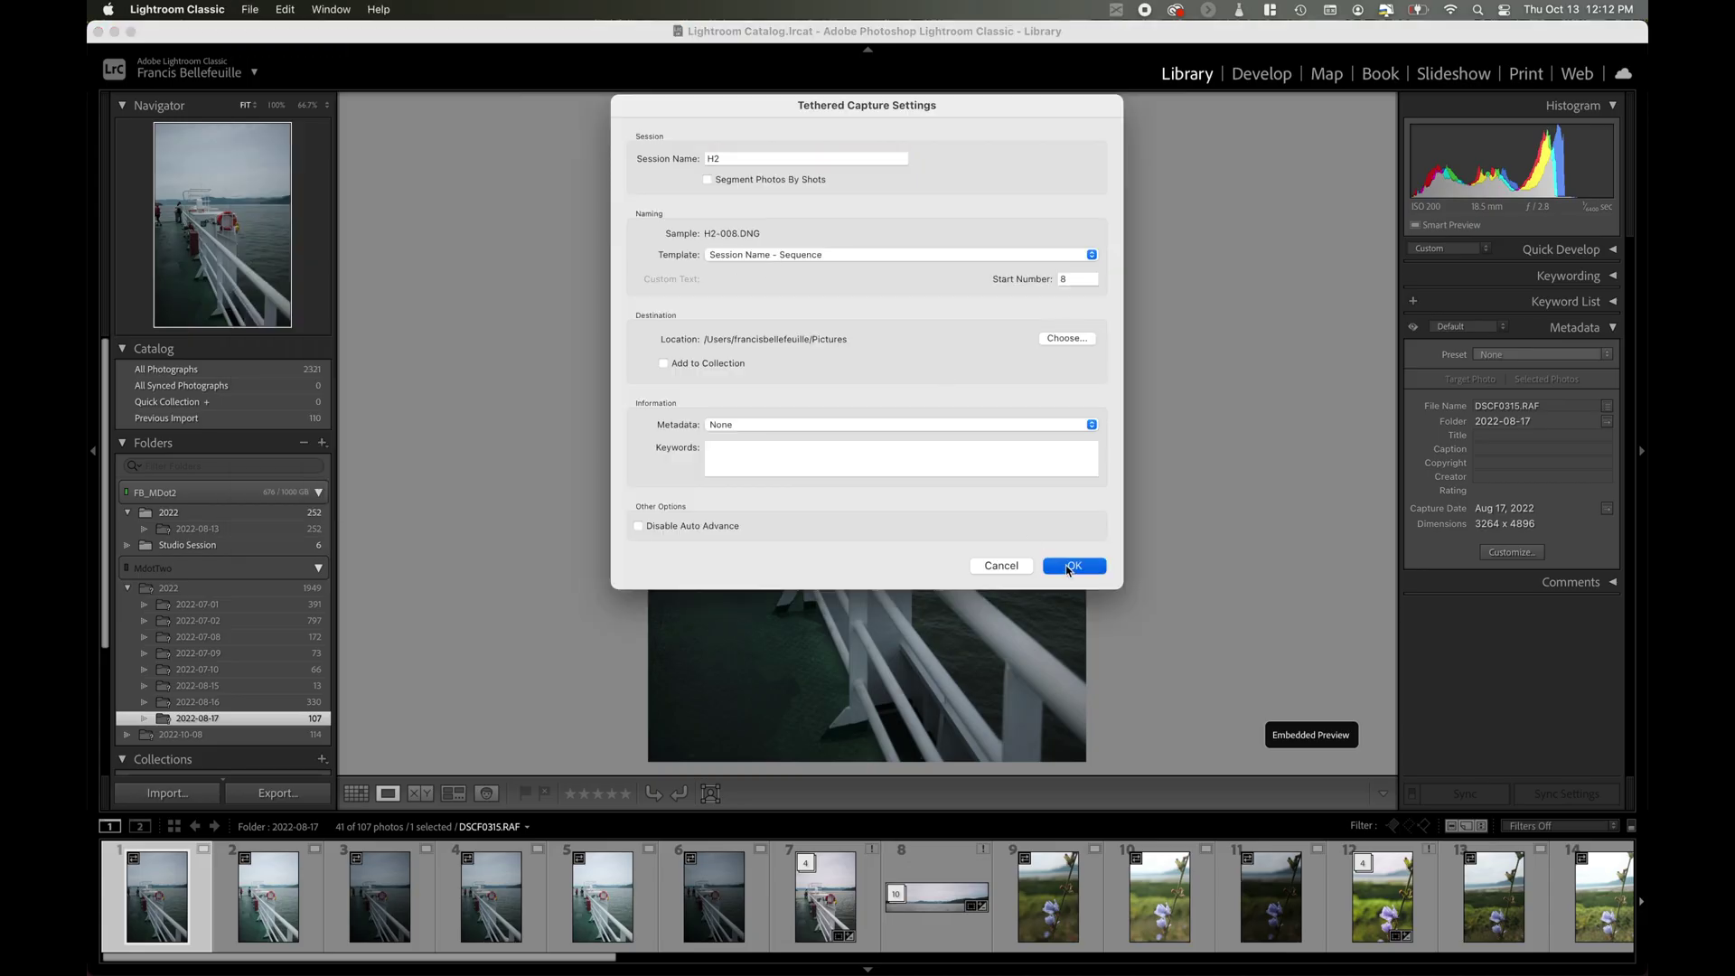
{"action": "left_click", "coordinate": [1068, 567]}
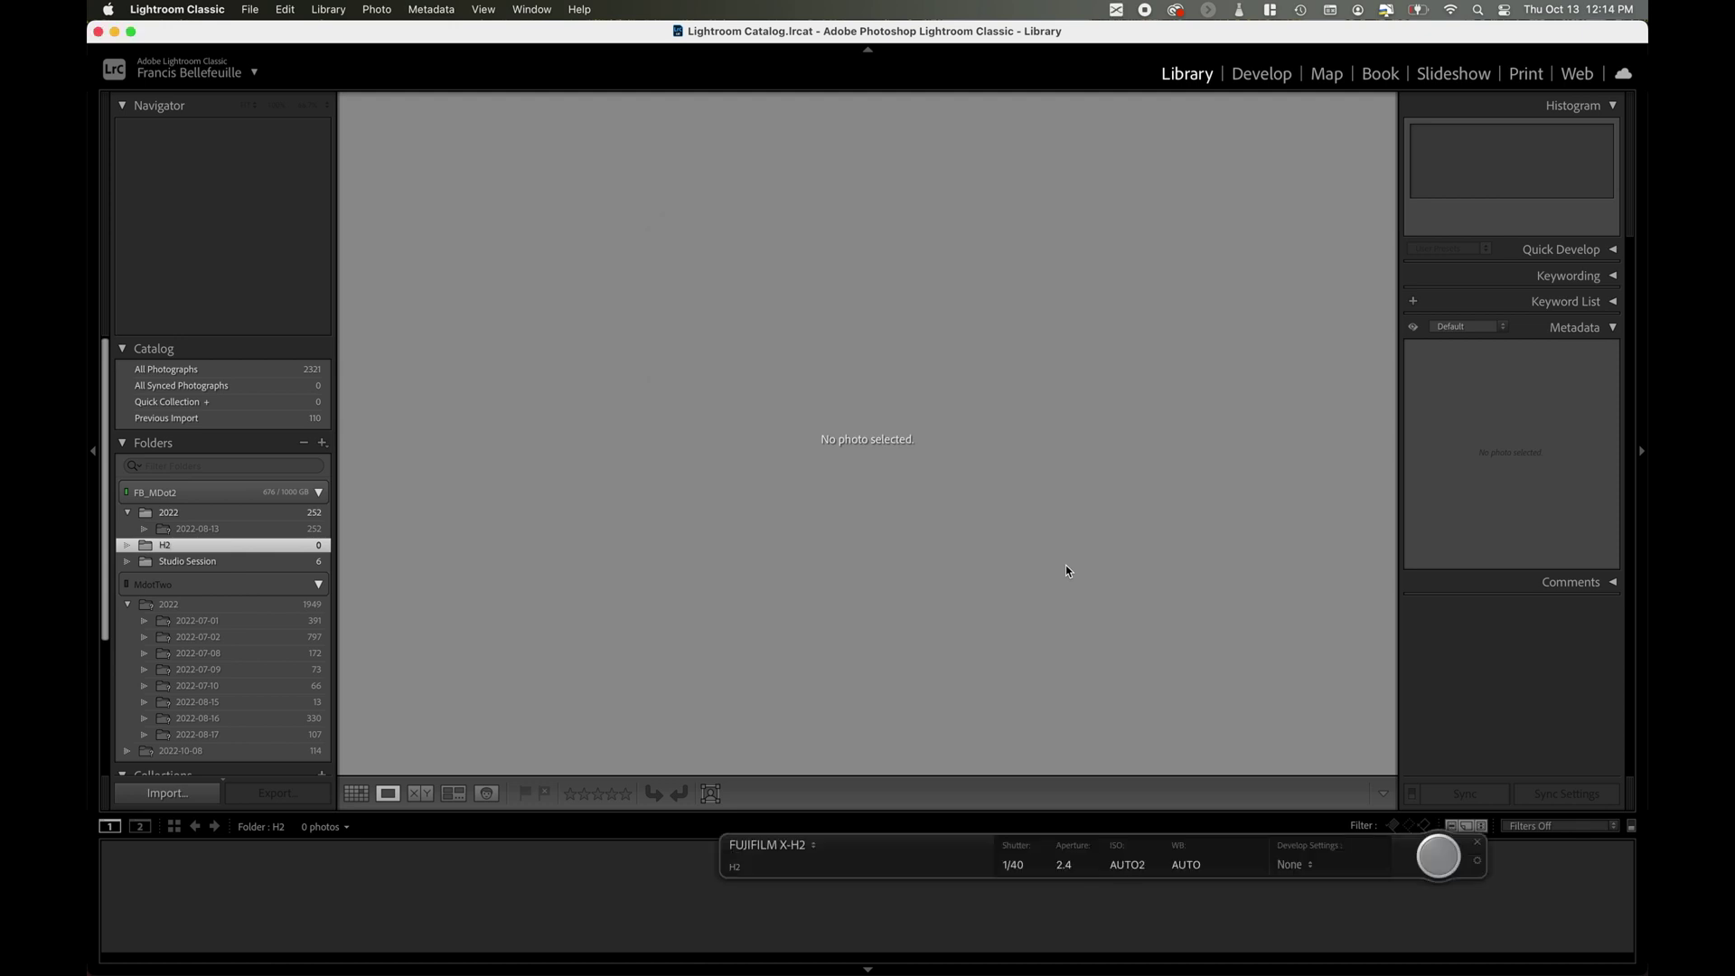
Step: Open the FUJIFILM Tether plugin's Preferences from its menu-bar icon
{"action": "key", "text": "super+shift+5"}
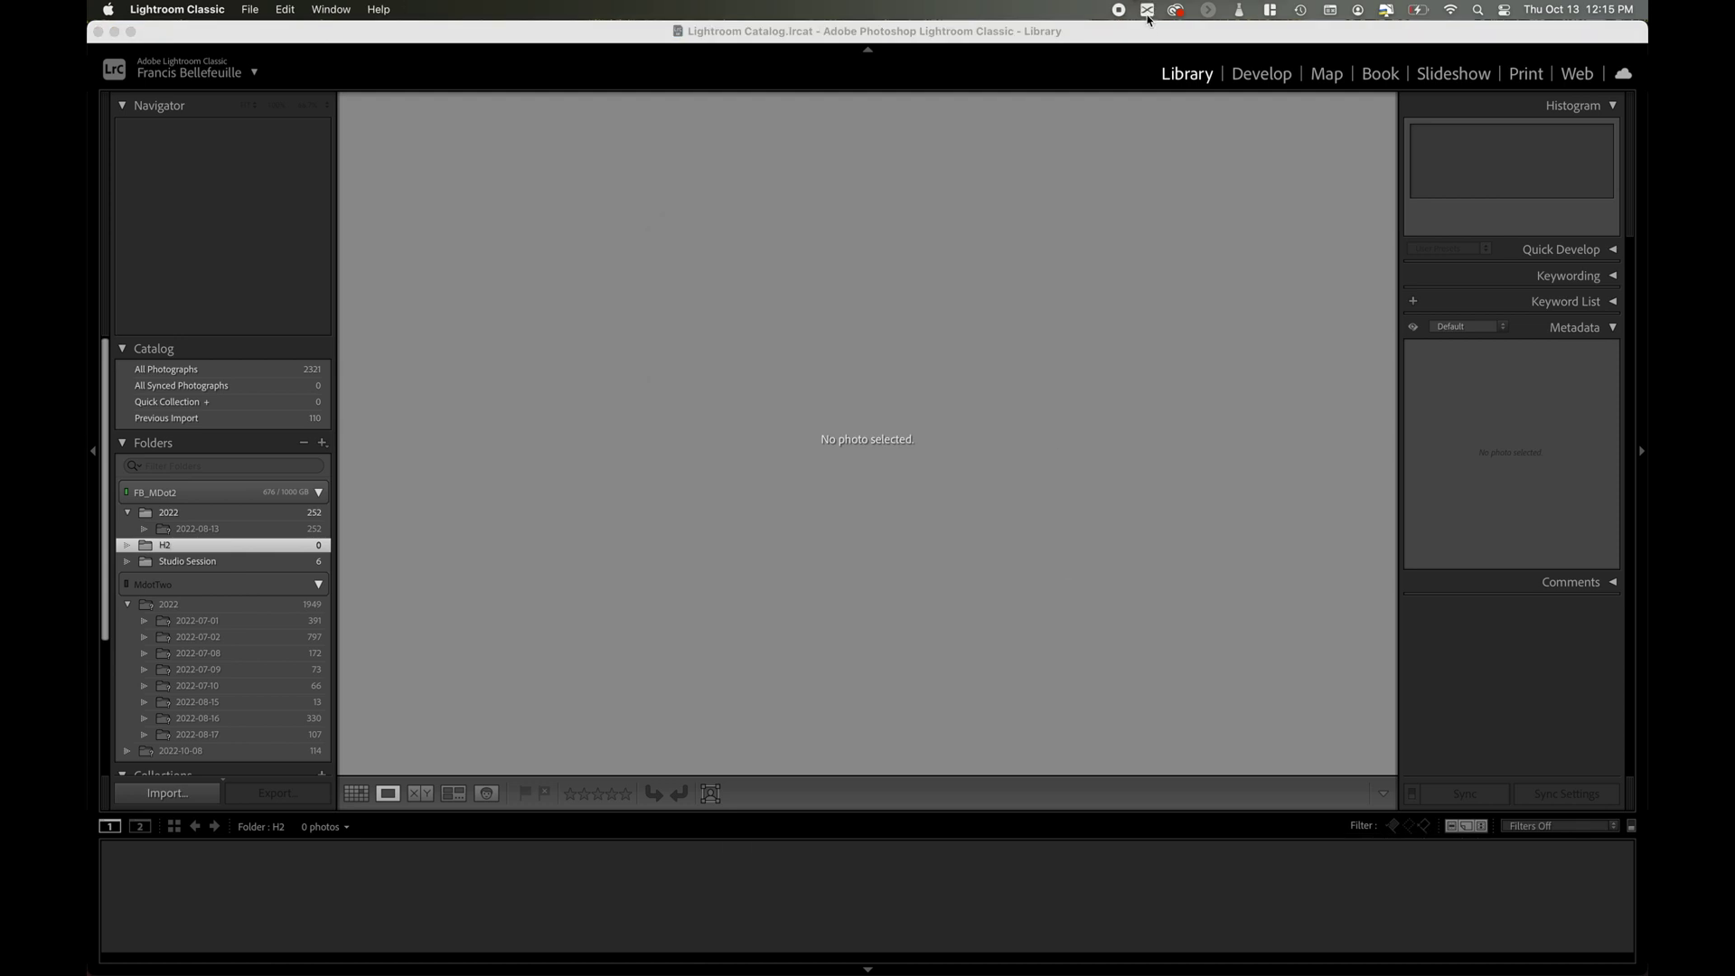
{"action": "left_click", "coordinate": [1147, 12]}
{"action": "left_click", "coordinate": [1162, 55]}
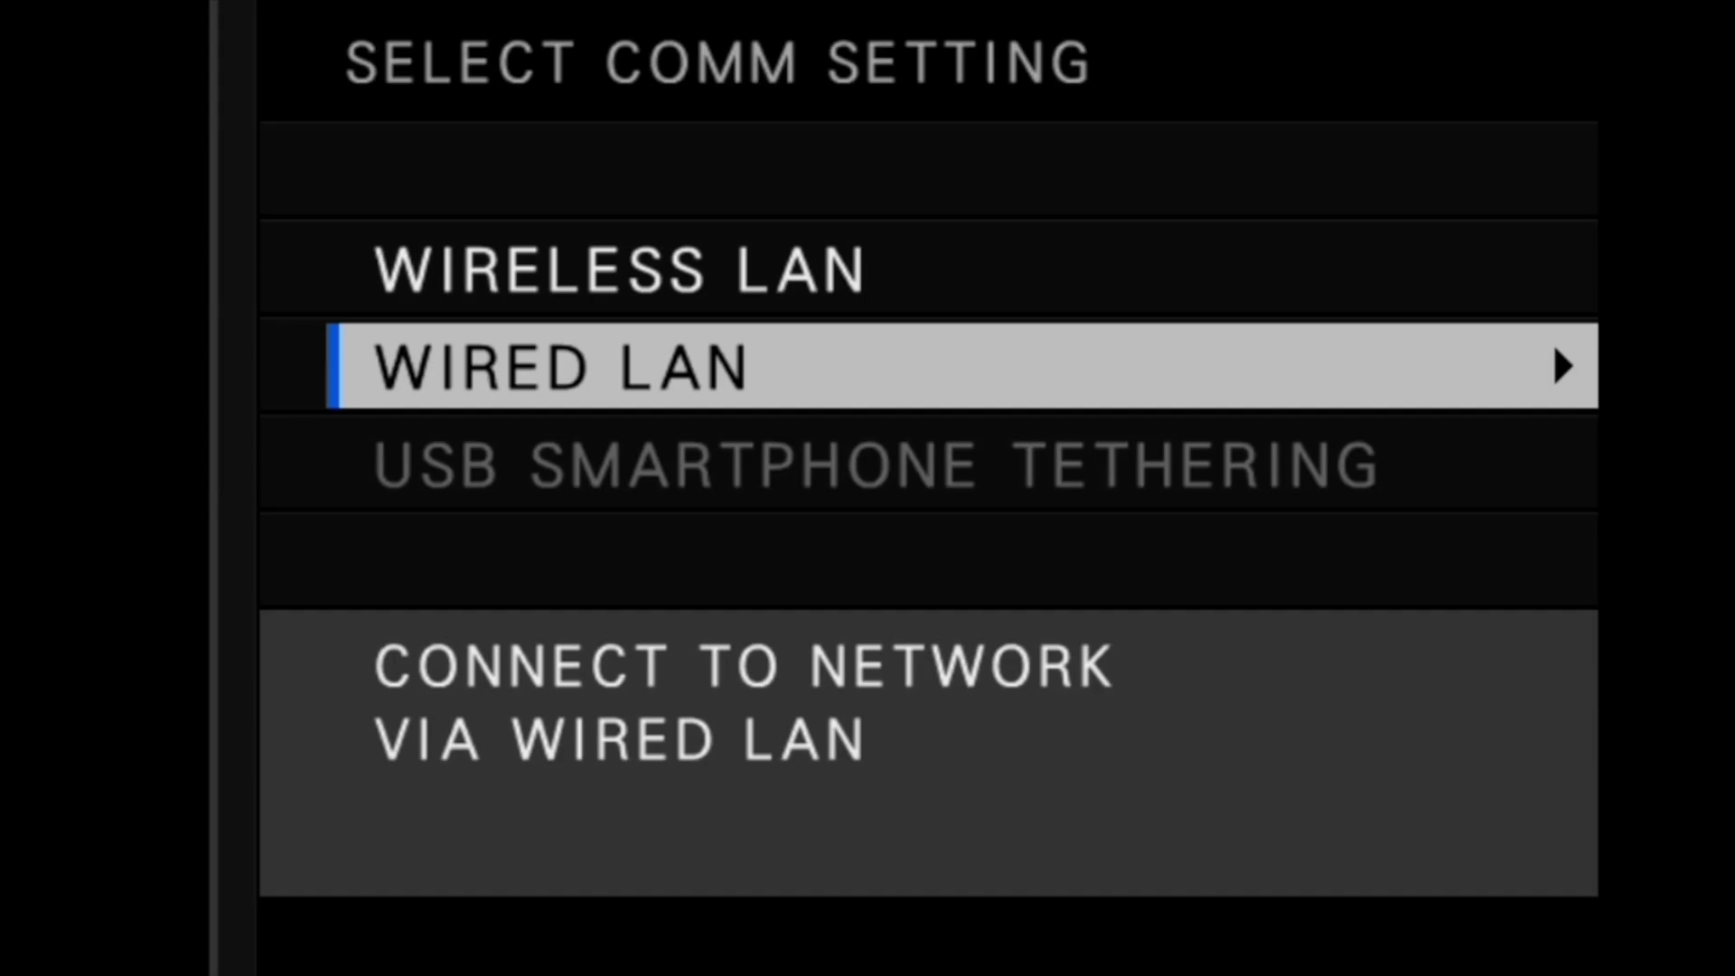
Step: Set wired LAN to manual IP 192.168.1.12 with subnet mask 255.255.255.0
{"action": "key", "text": "Return"}
{"action": "key", "text": "Right"}
{"action": "key", "text": "Return"}
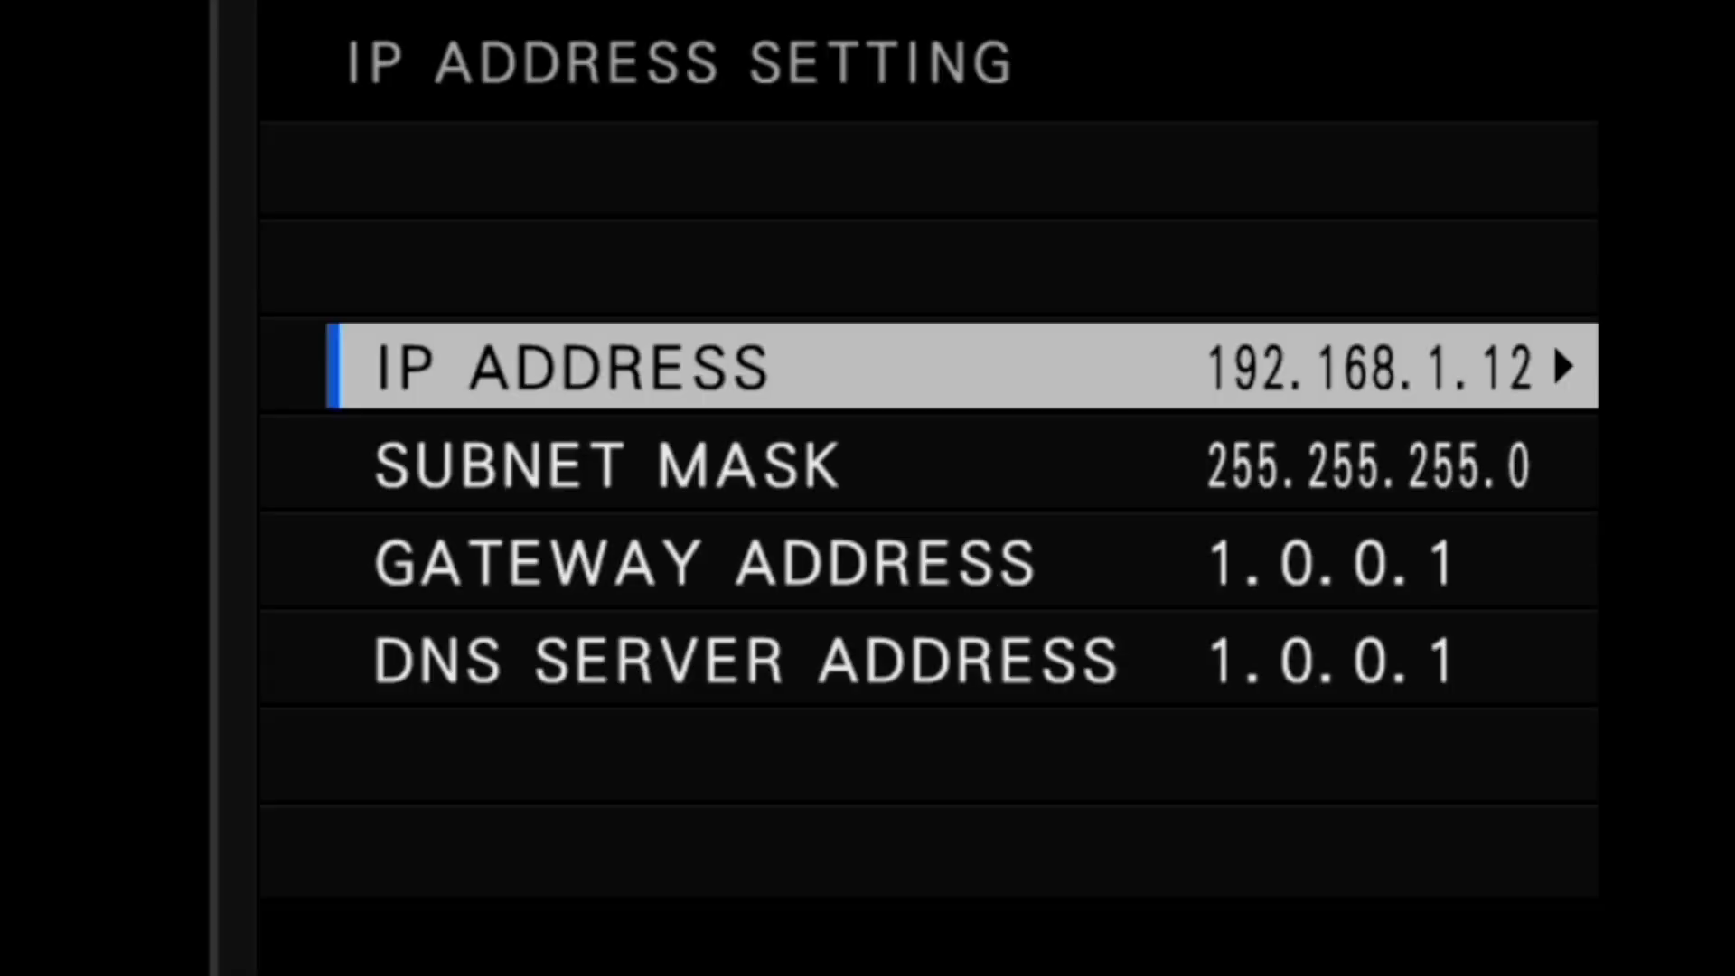
{"action": "key", "text": "Return"}
{"action": "key", "text": "Return"}
{"action": "key", "text": "Down"}
{"action": "key", "text": "Return"}
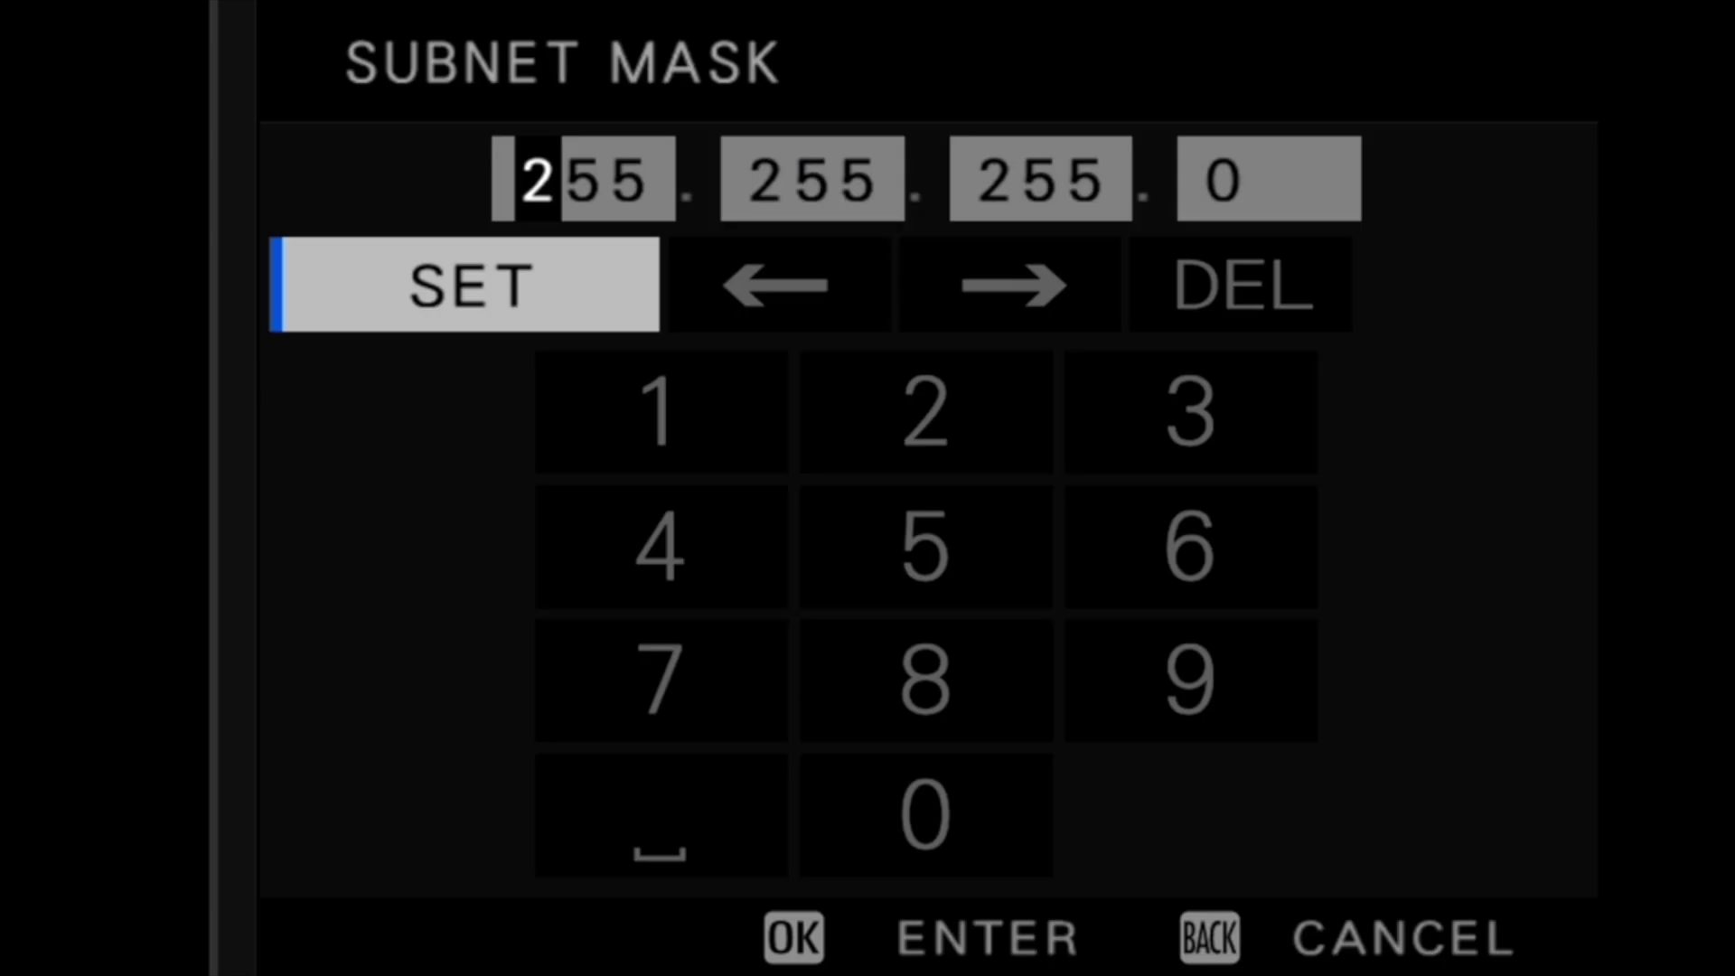
{"action": "key", "text": "Return"}
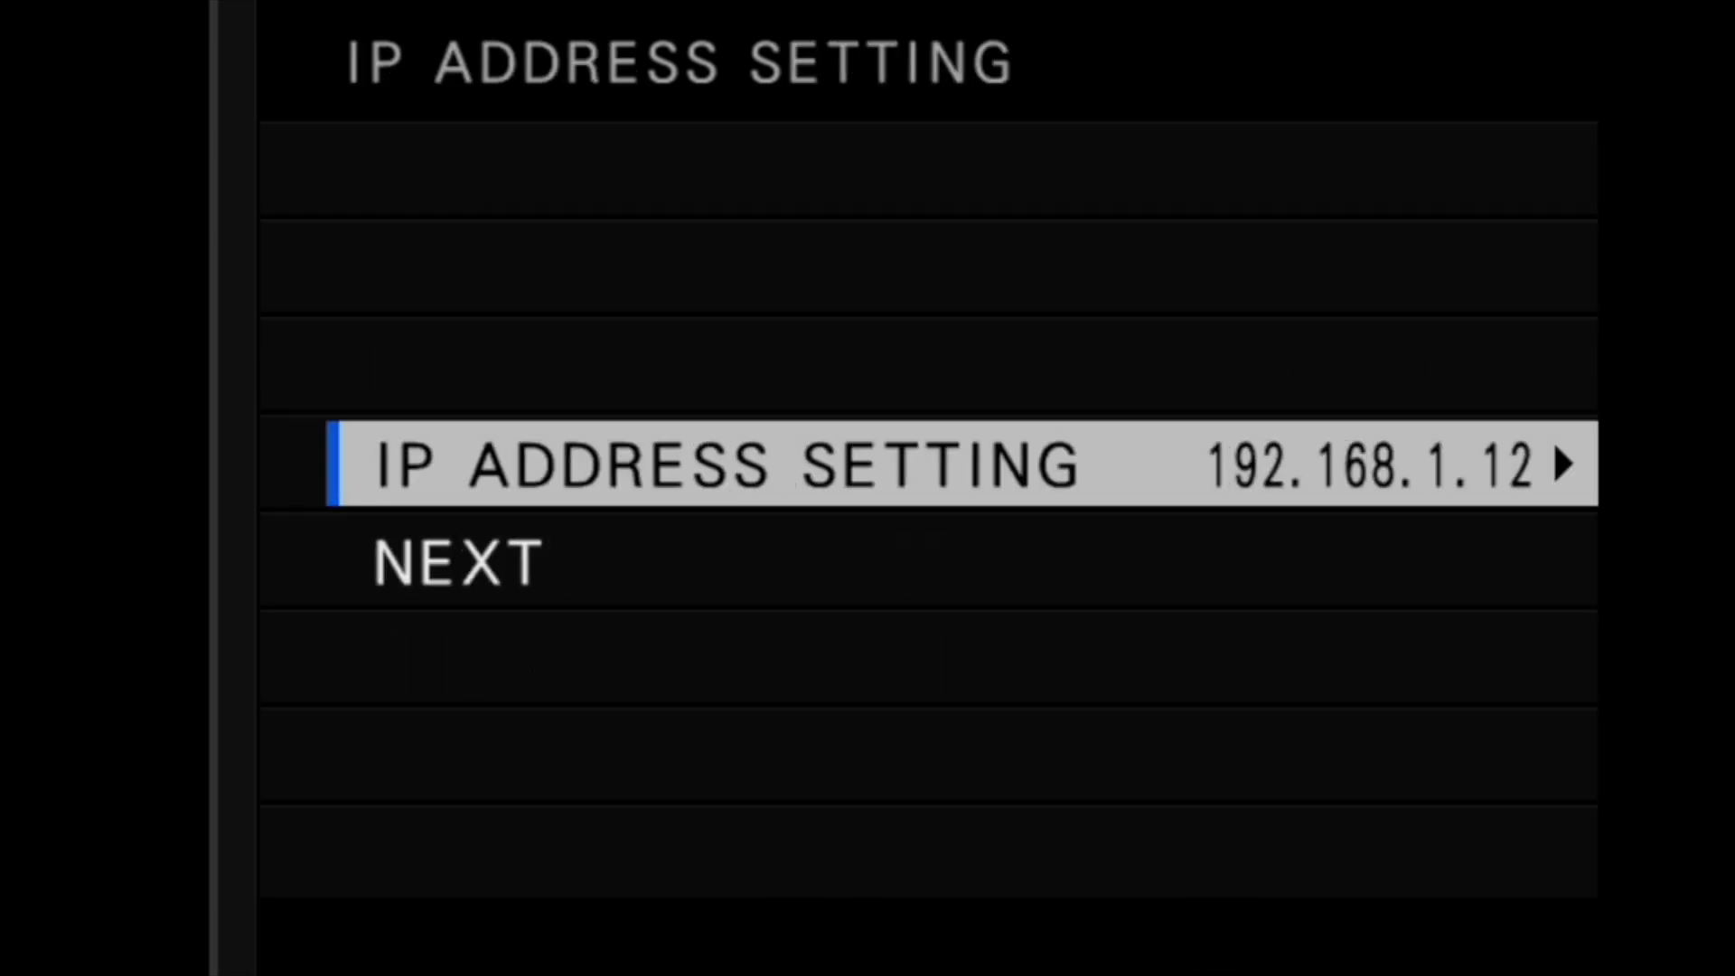